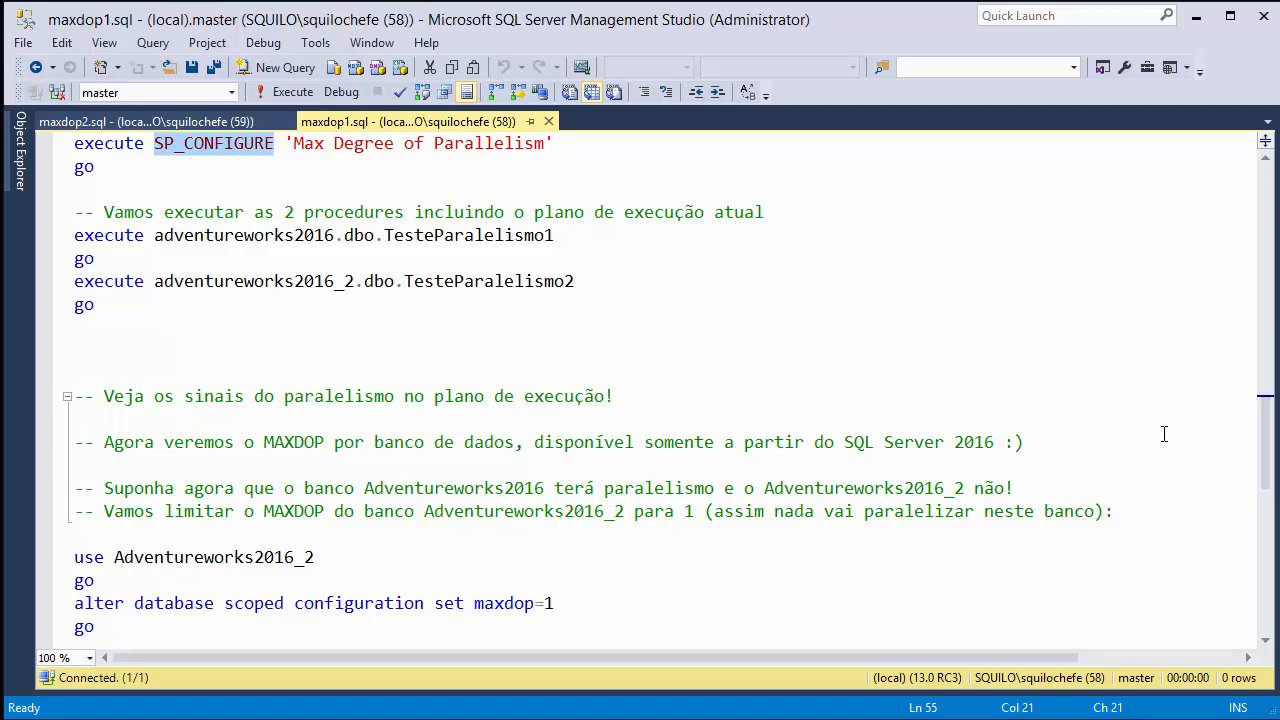
Run the SP_CONFIGURE statement for 'Max Degree of Parallelism' and check its config_value and run_value.
left_click_drag(207, 172, 72, 148)
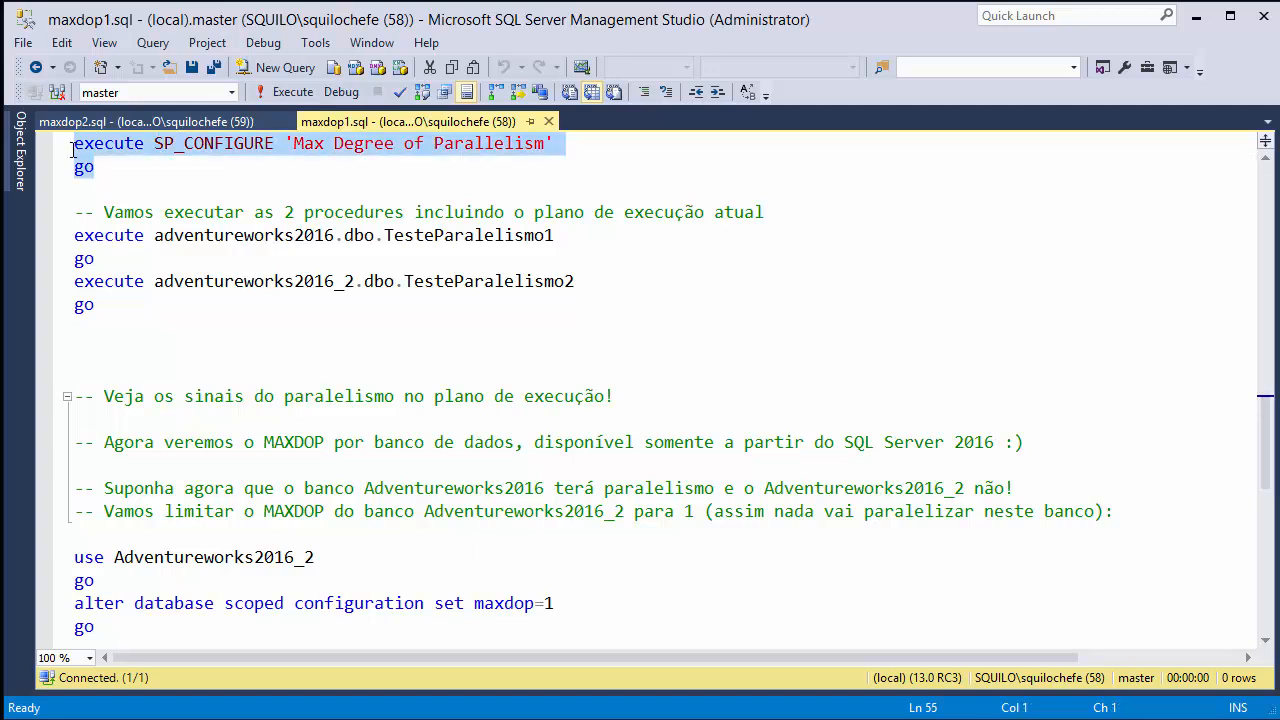
left_click(286, 91)
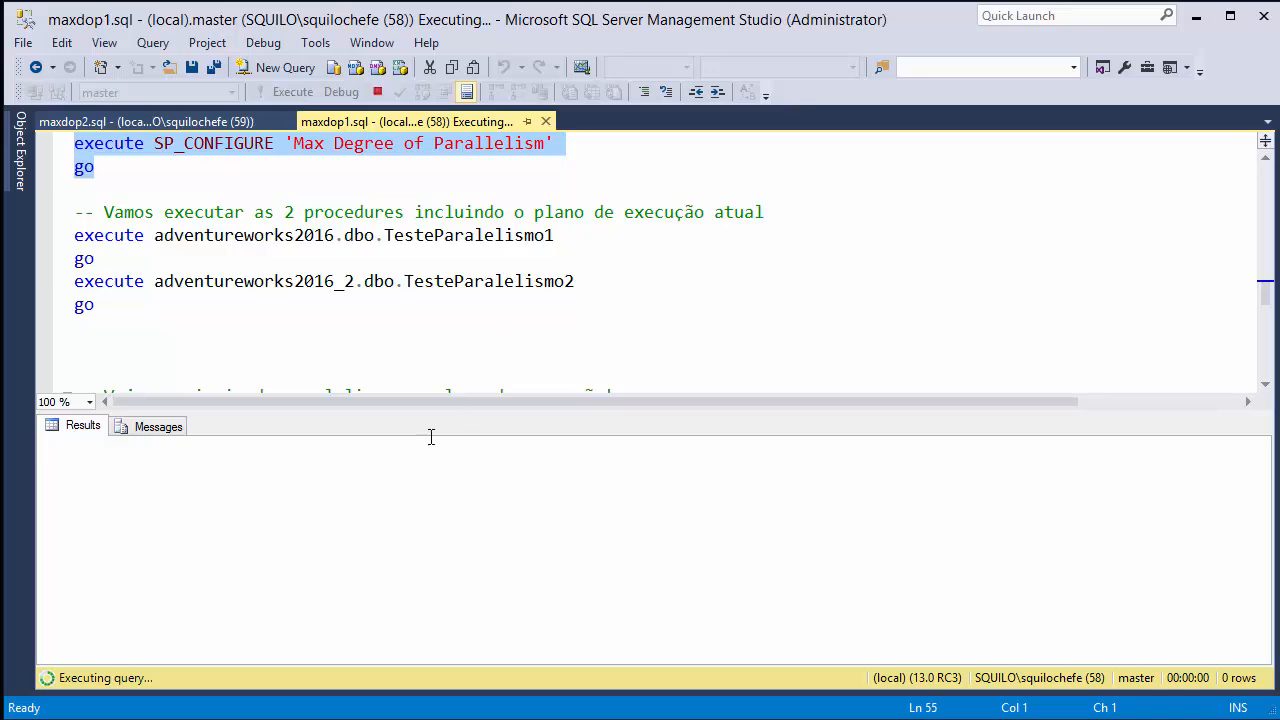
left_click(576, 474)
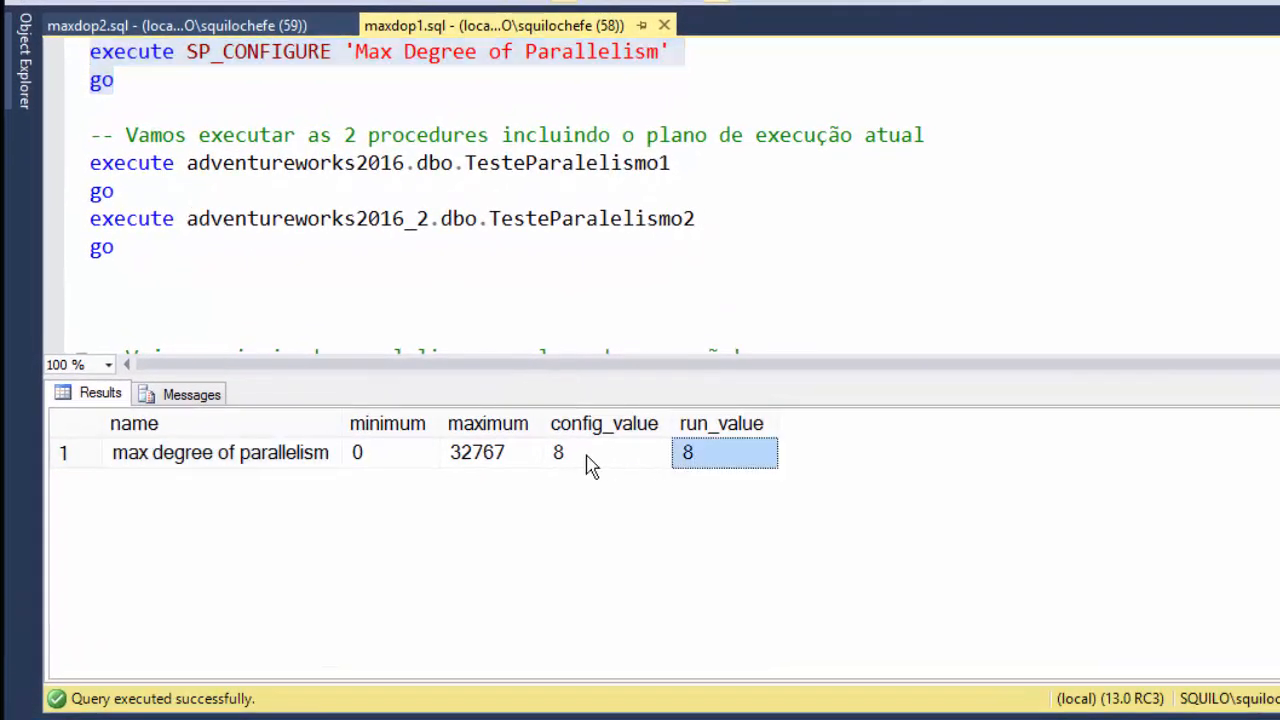
left_click(240, 465)
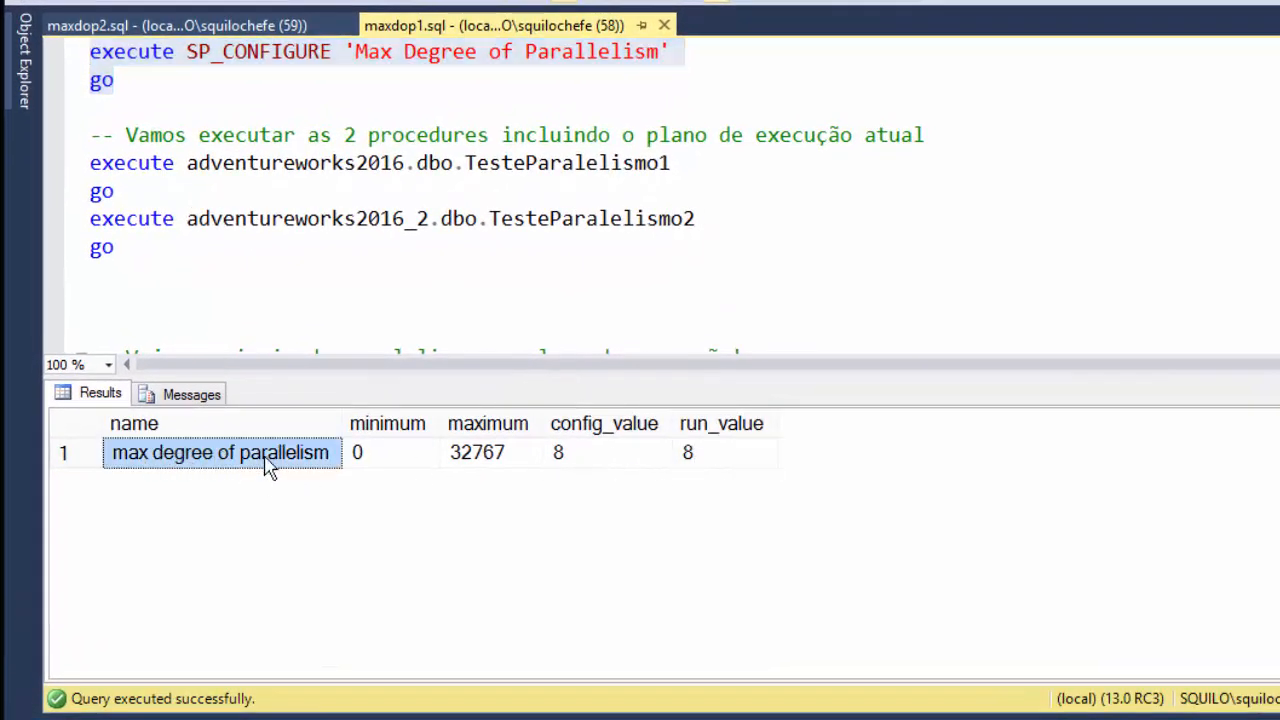
left_click(615, 463)
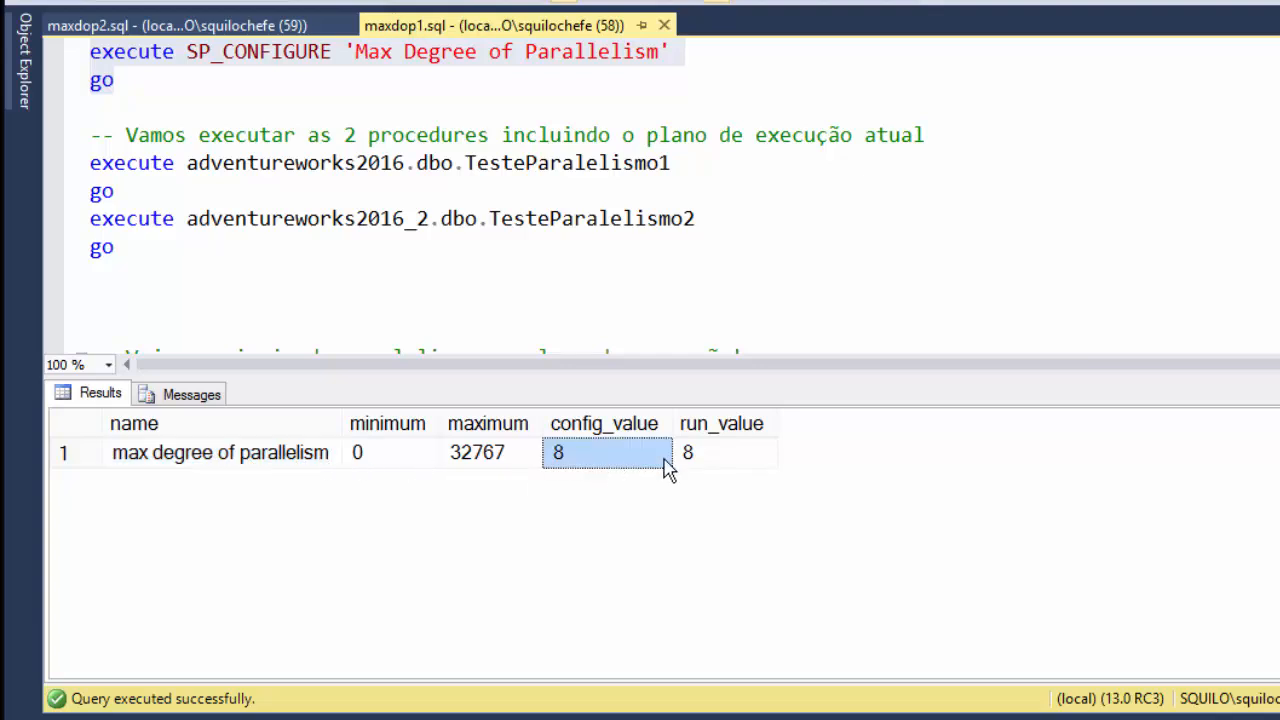
left_click(720, 460)
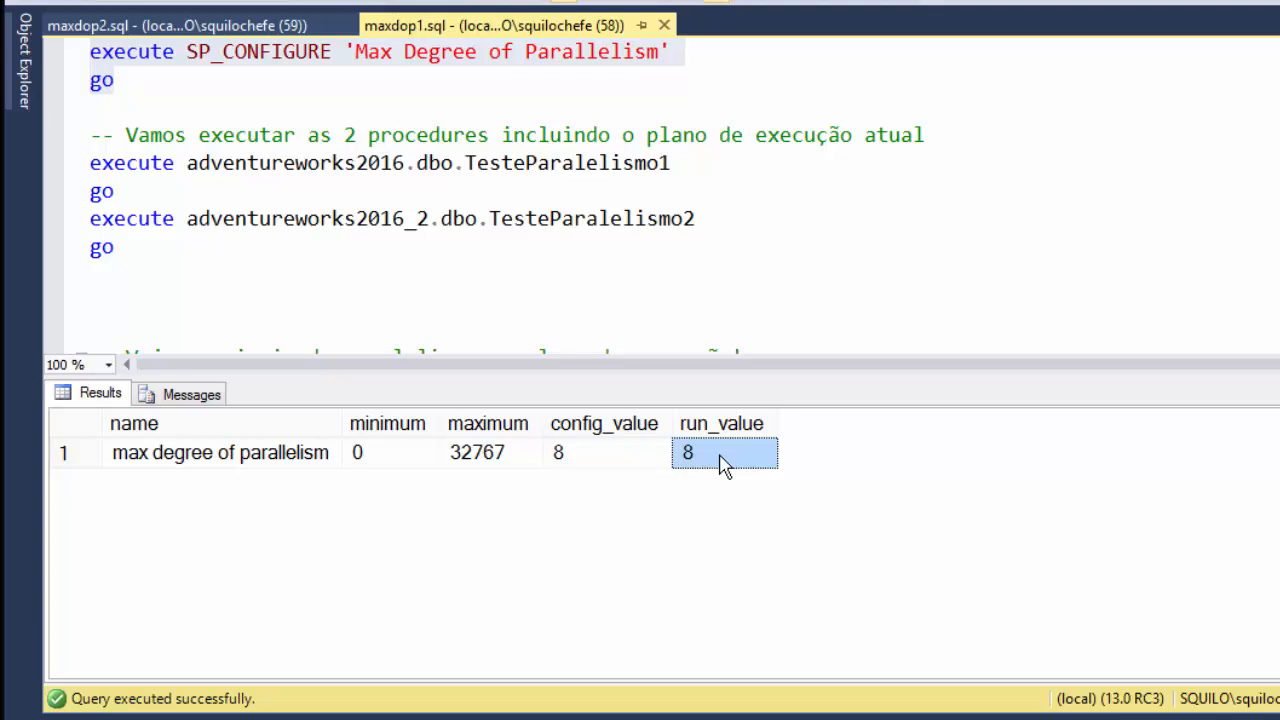
Execute TesteParalelismo1 from adventureworks2016 and TesteParalelismo2 from adventureworks2016_2 together in one batch run.
double_click(624, 171)
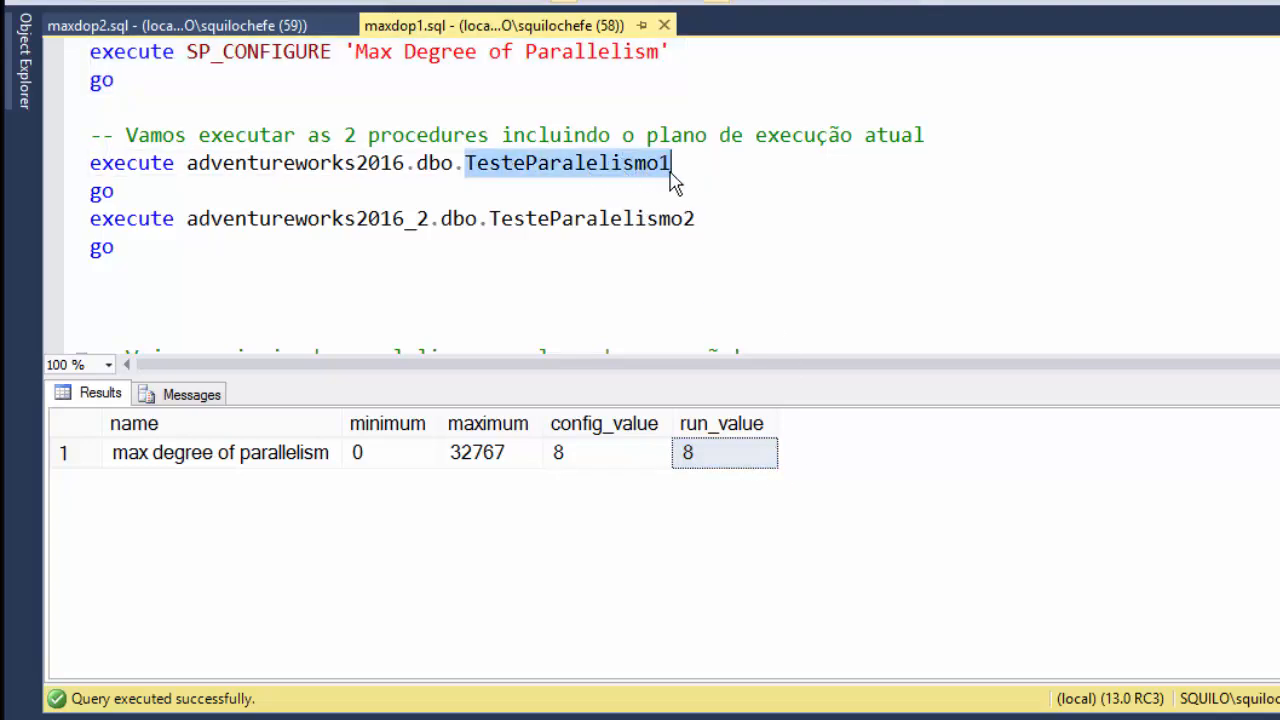
double_click(694, 222)
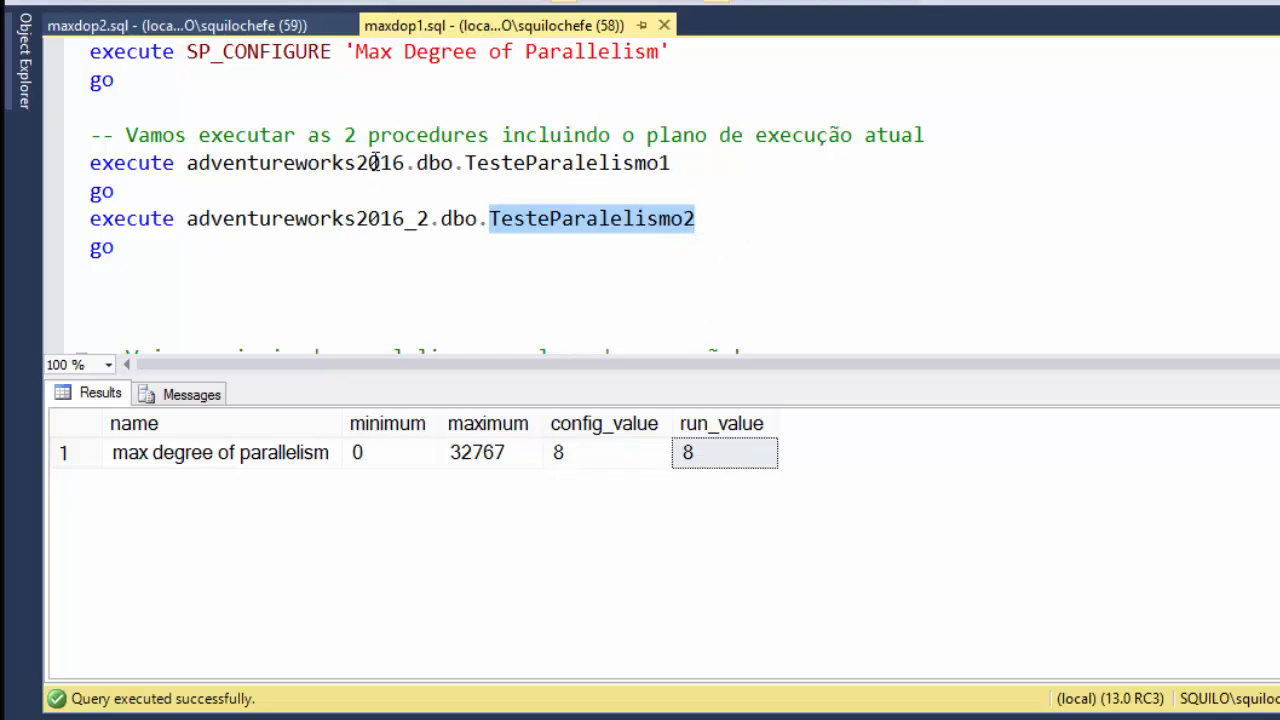
left_click(580, 165)
double_click(672, 165)
double_click(345, 165)
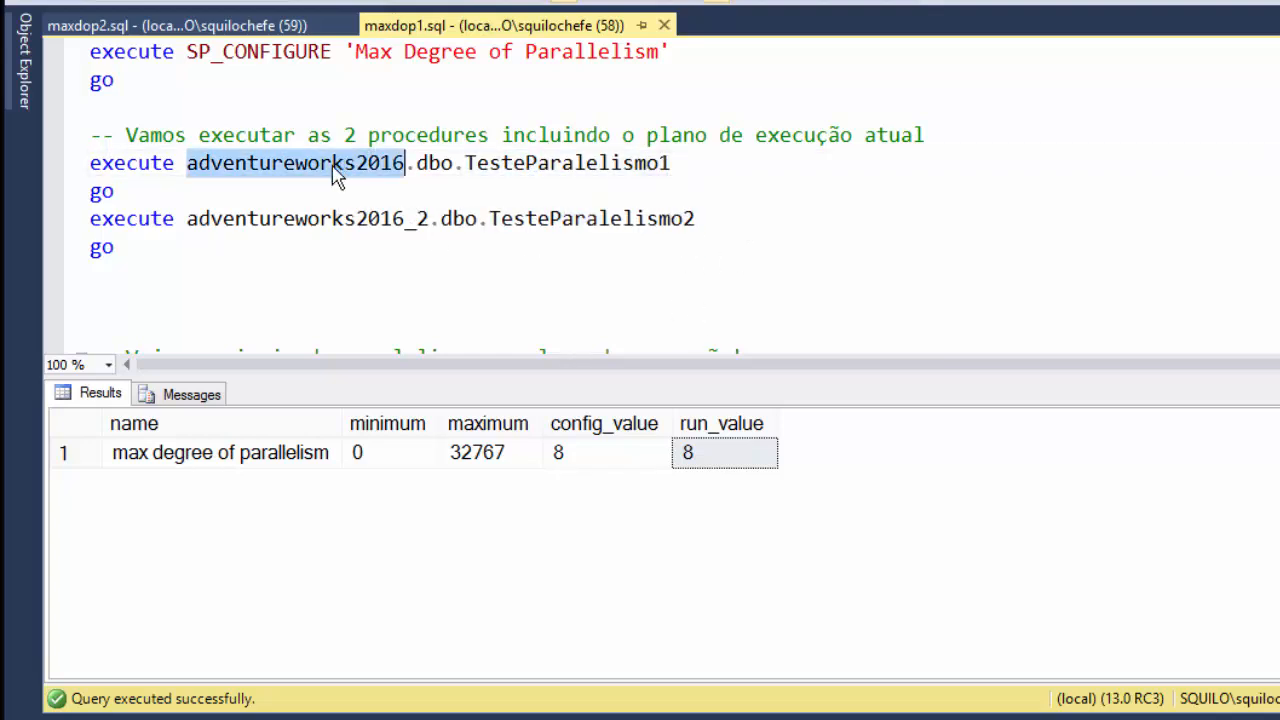
double_click(605, 222)
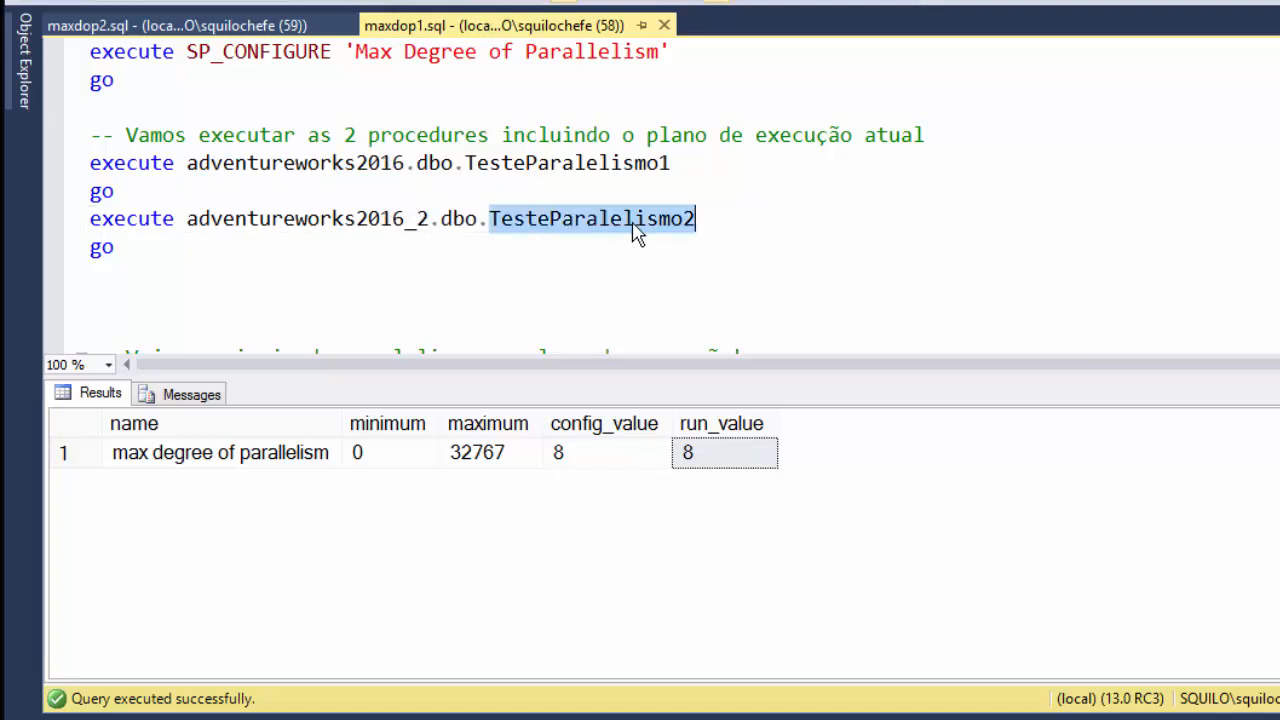
double_click(348, 222)
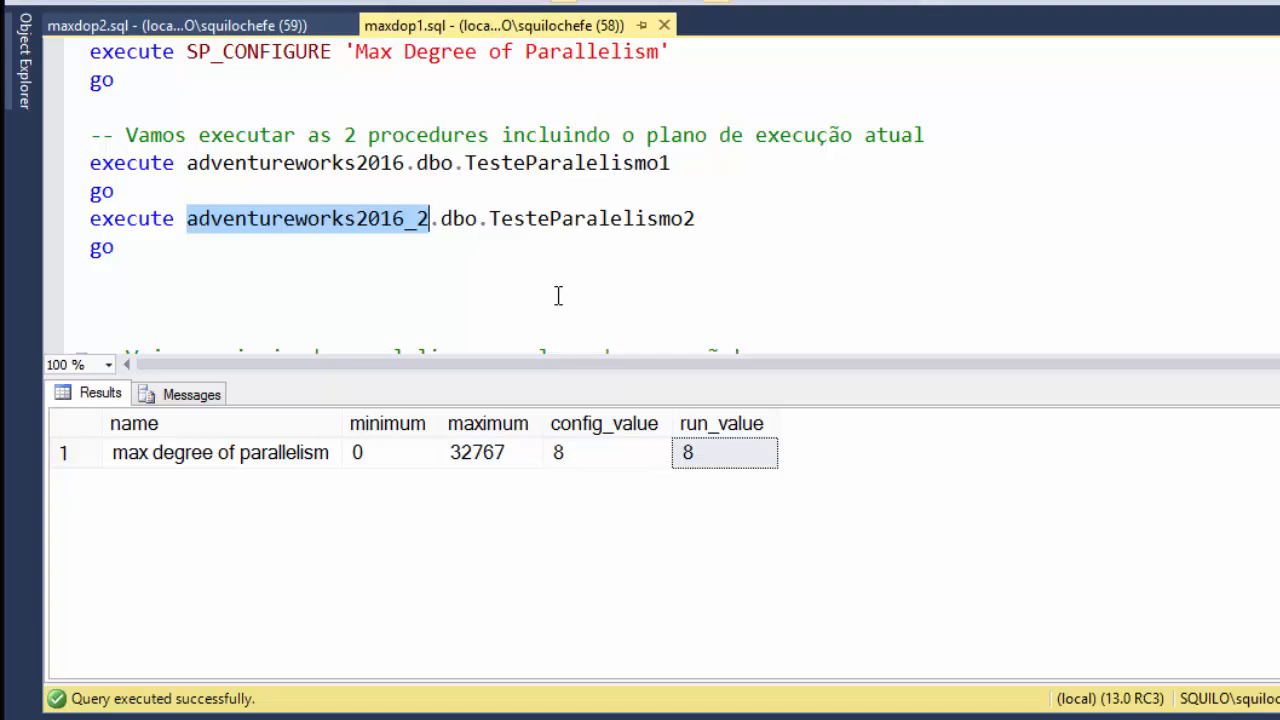
left_click(423, 271)
left_click_drag(434, 246, 80, 158)
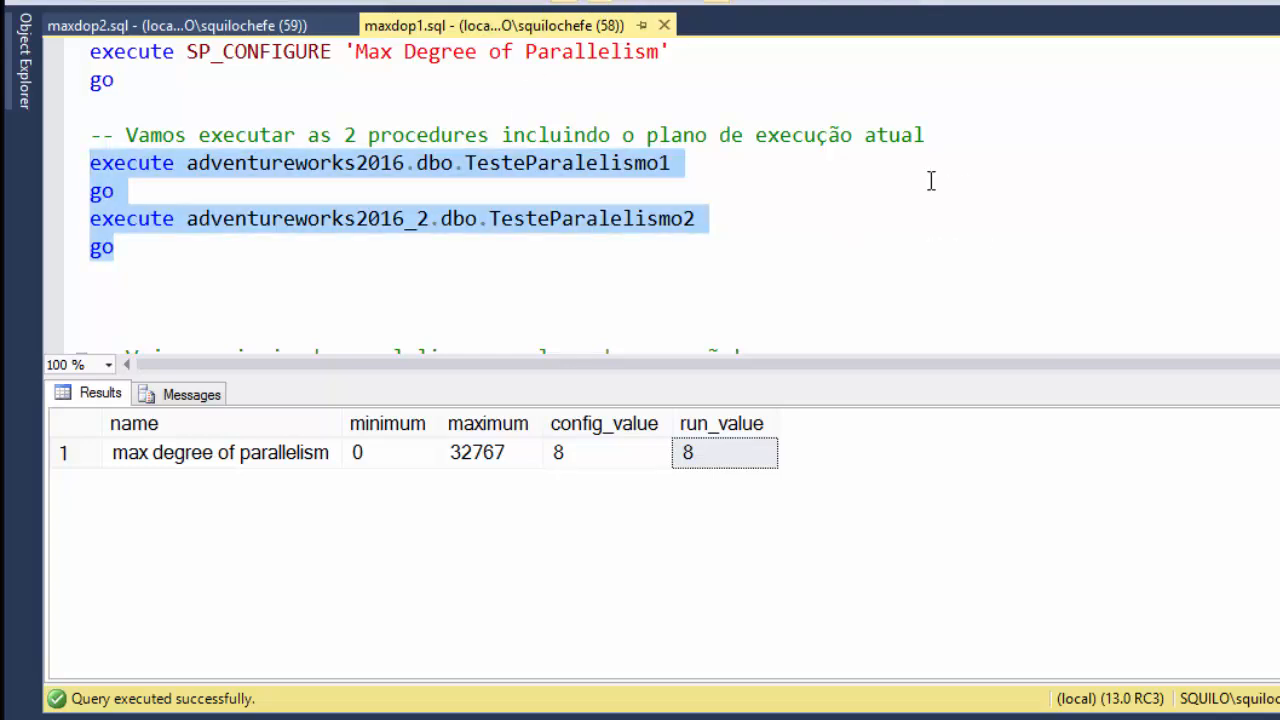
left_click(292, 1)
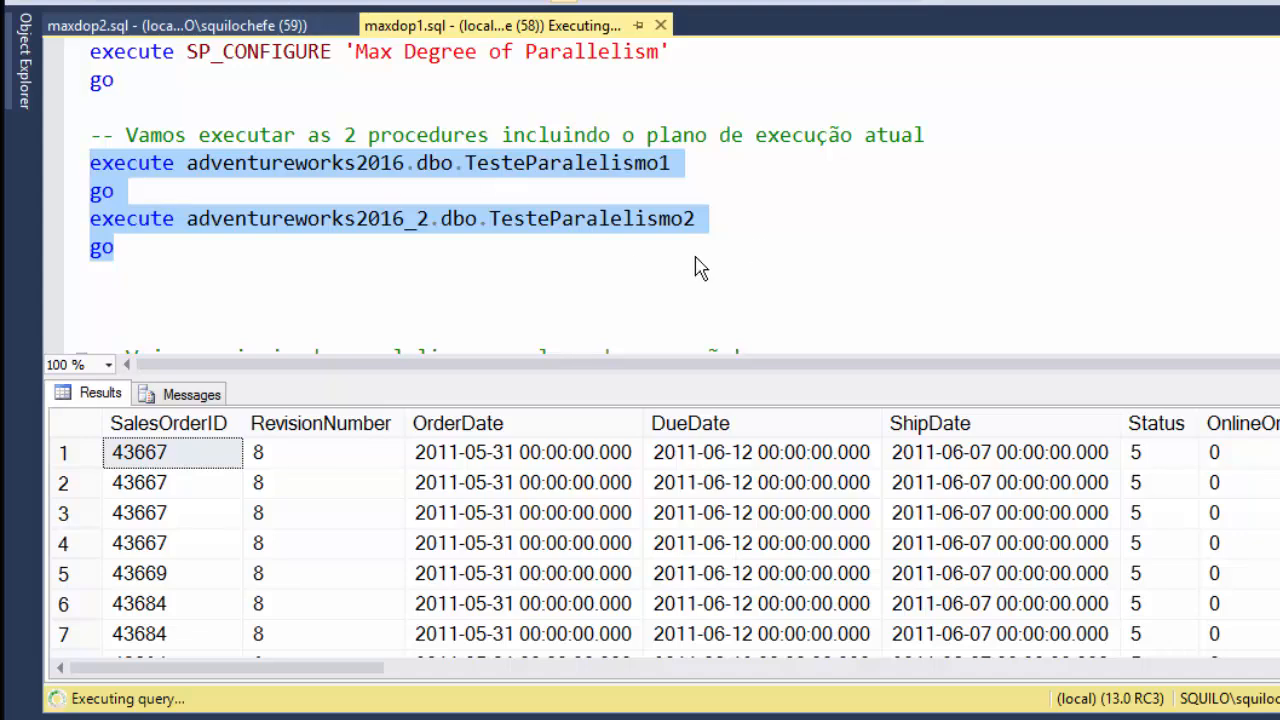
In maxdop2.sql, run only the sys.dm_exec_requests query filtered on session 58.
left_click(233, 30)
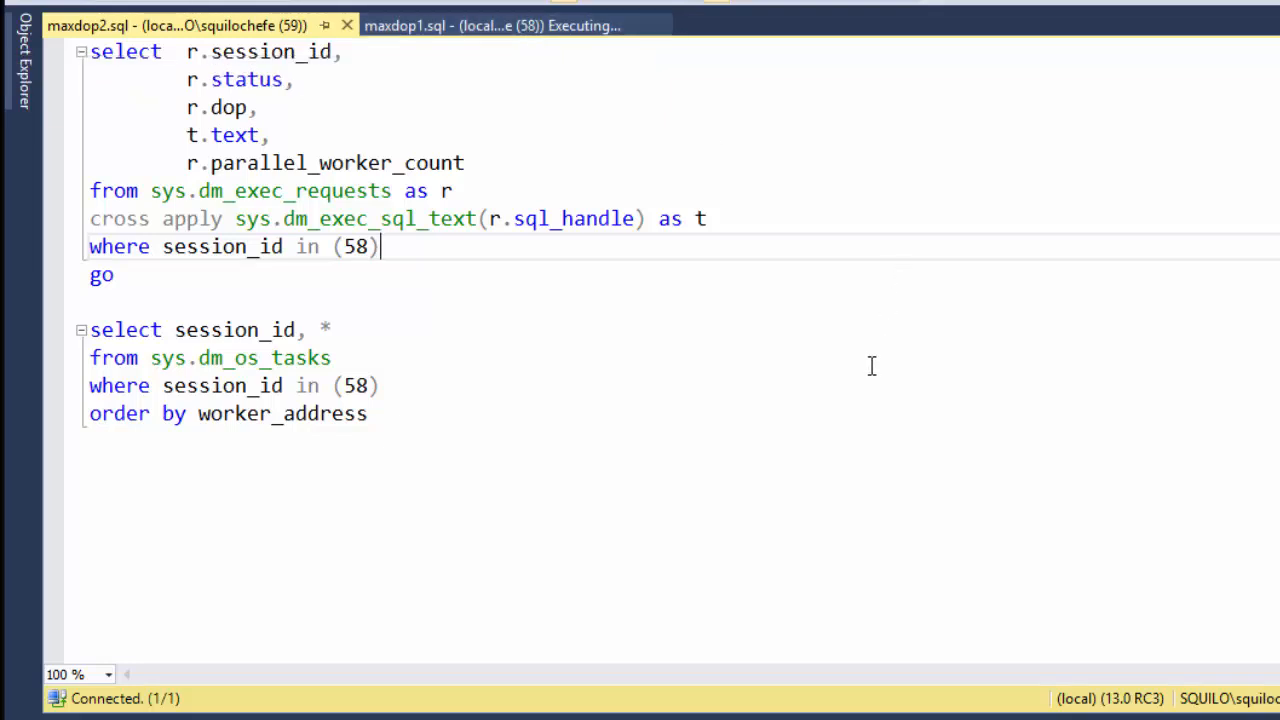
double_click(262, 192)
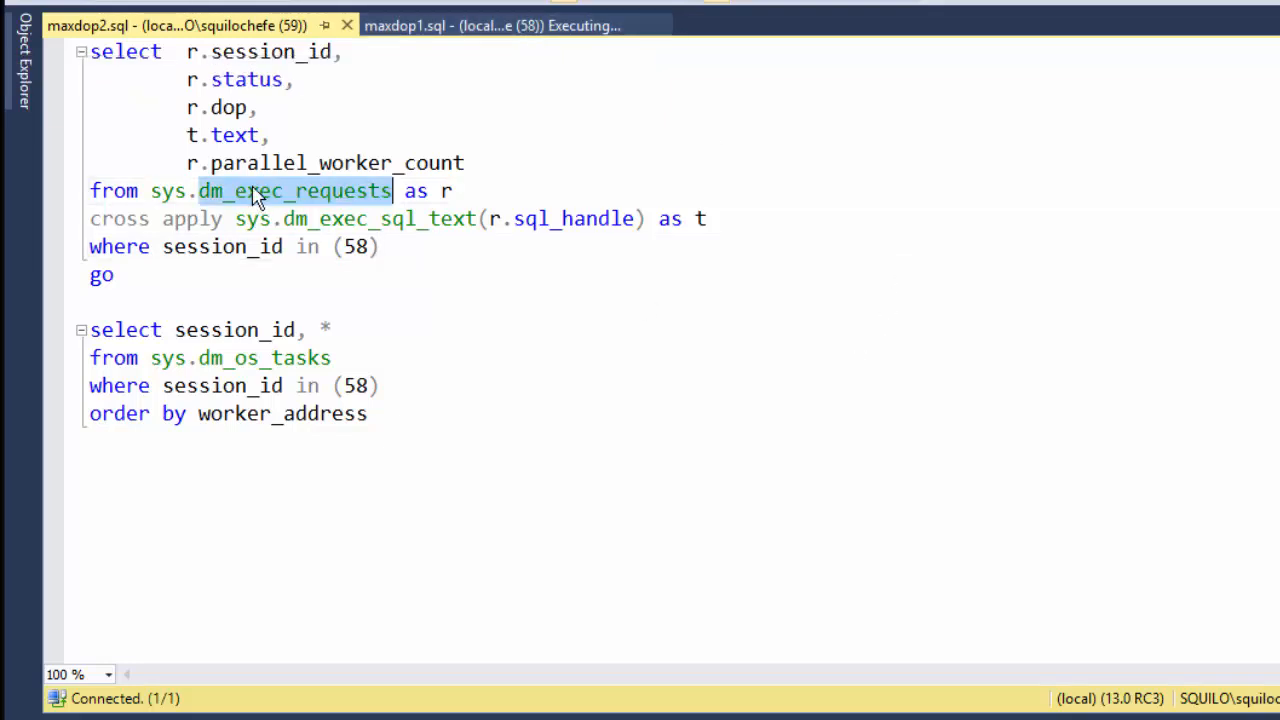
left_click(479, 294)
left_click(360, 247)
double_click(360, 247)
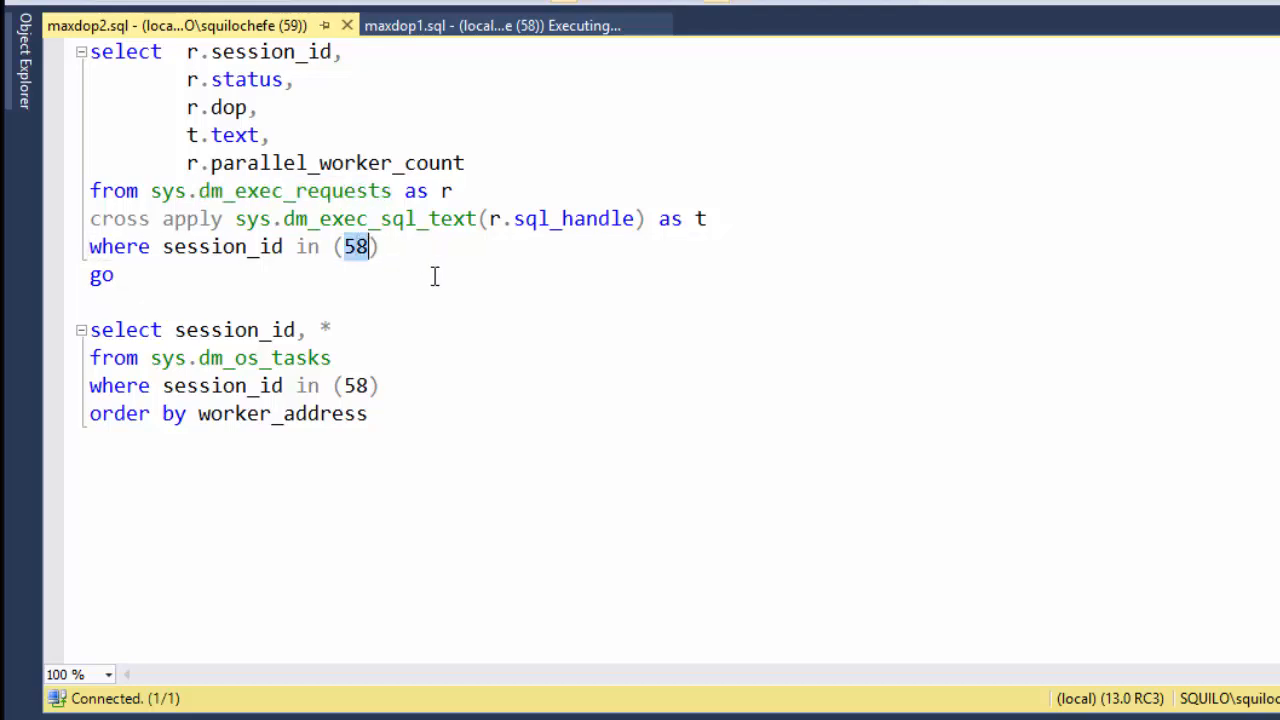
left_click_drag(116, 276, 82, 40)
key("F5")
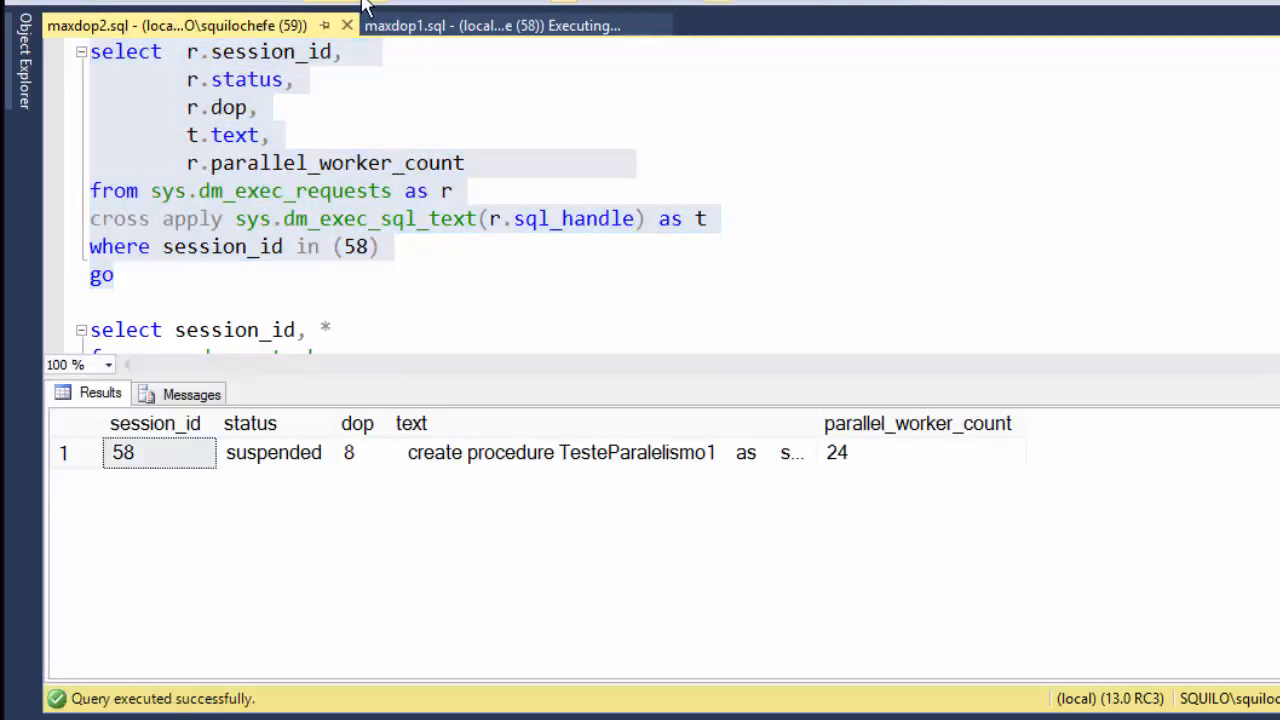
Rerun the sys.dm_exec_requests query several times and check the request's status, text and dop values.
key("F5")
key("F5")
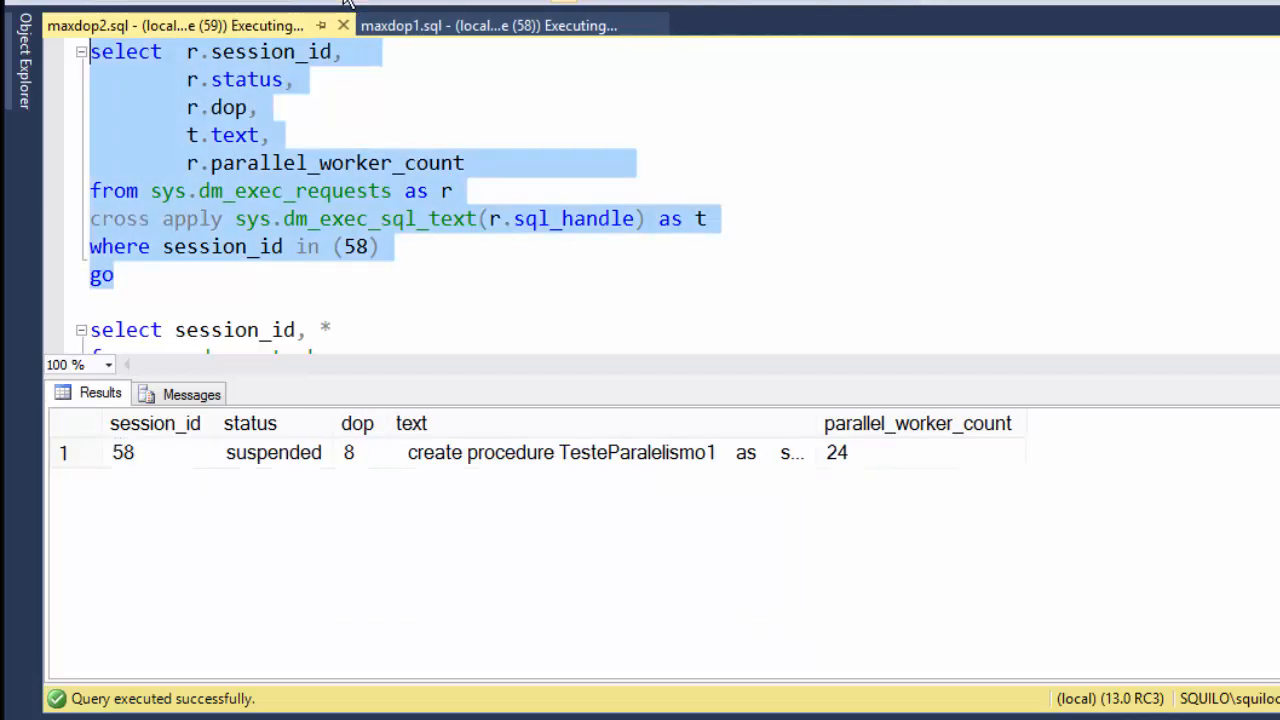
key("F5")
left_click(268, 452)
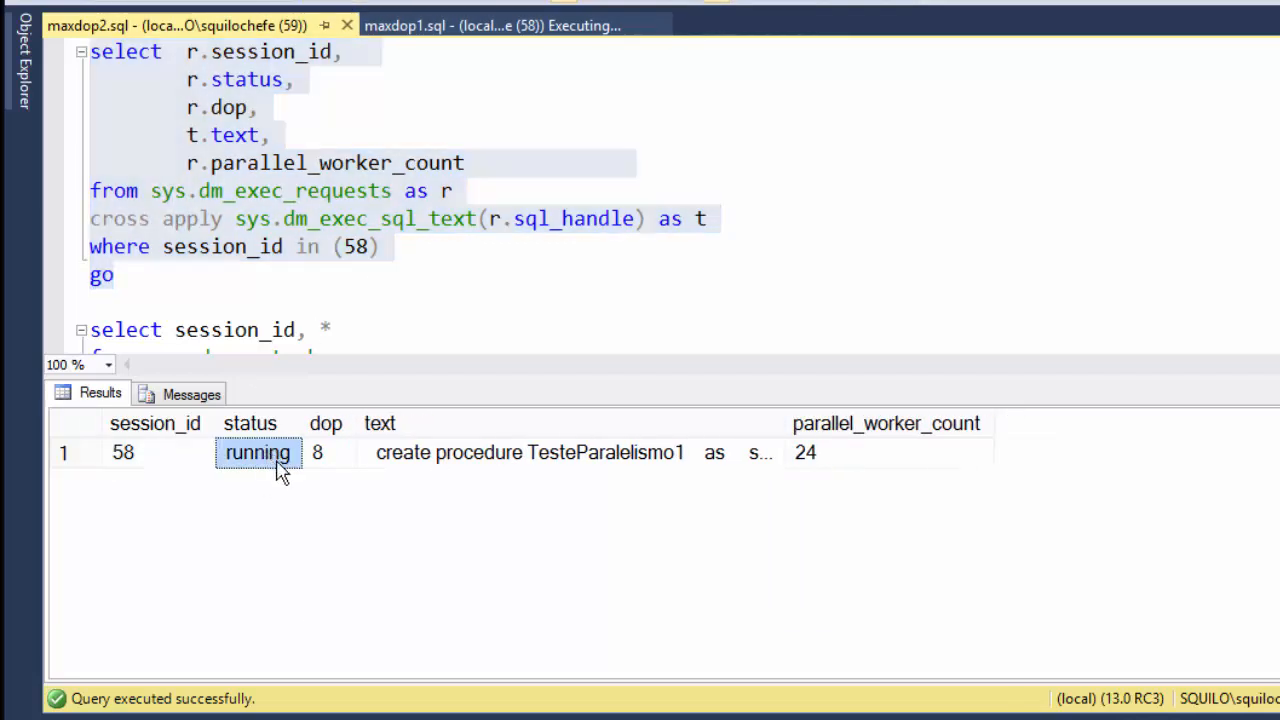
left_click(566, 458)
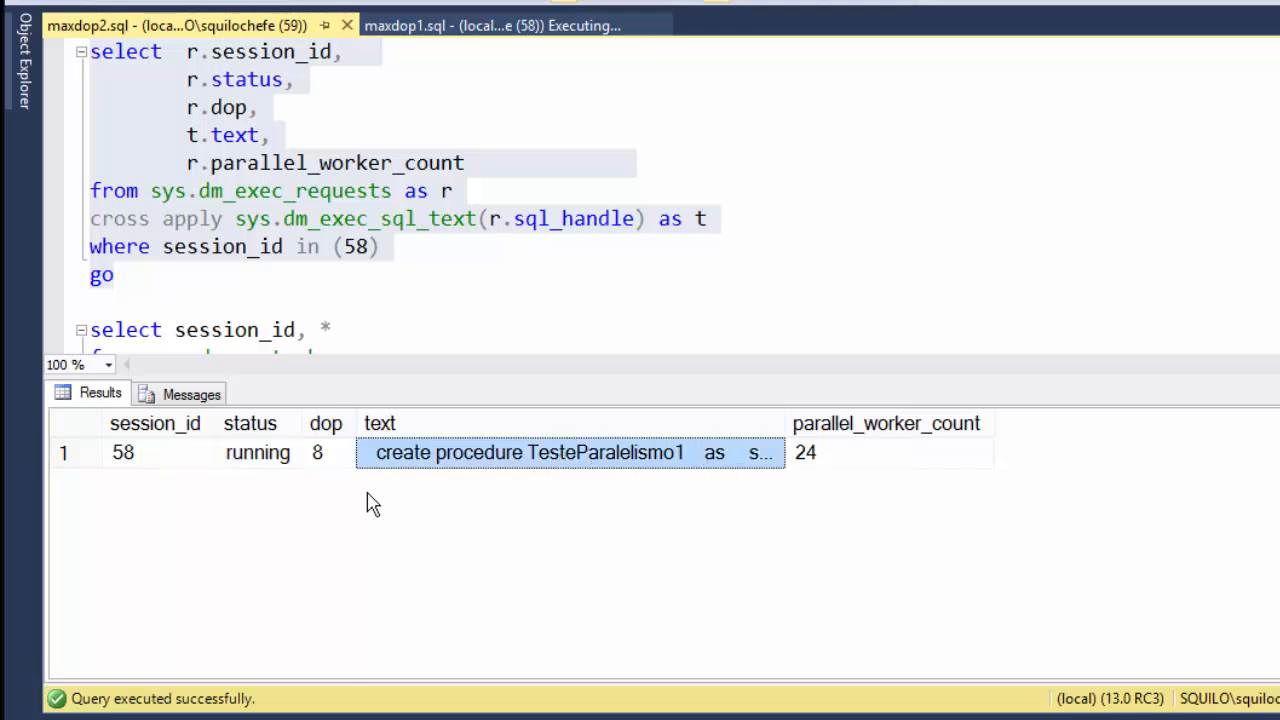
left_click(336, 462)
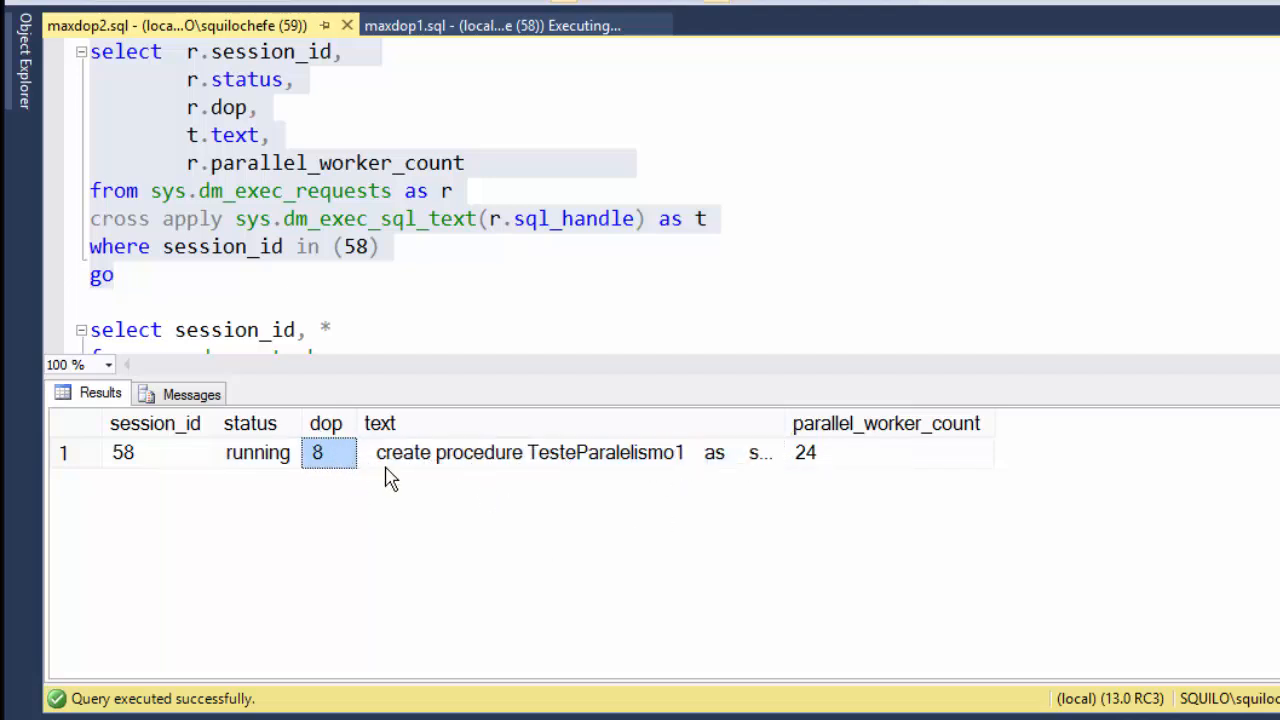
left_click(451, 264)
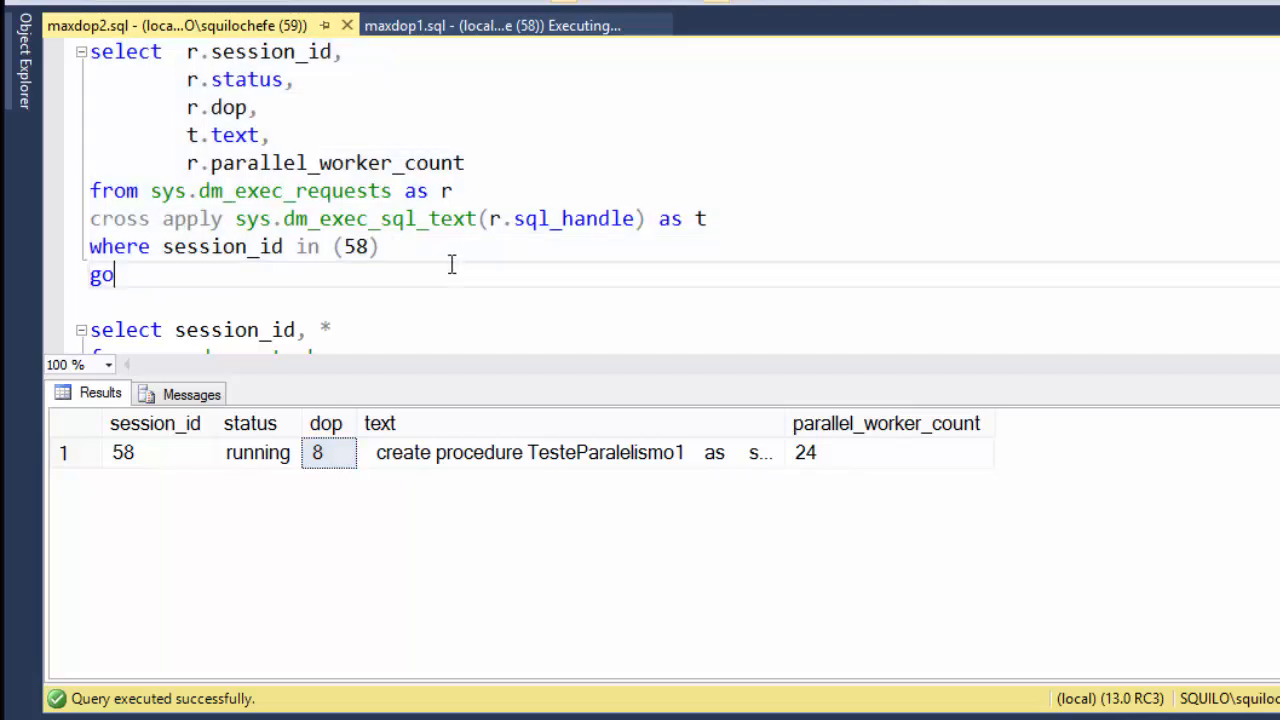
Review the sys.dm_os_tasks query for session 58, then run the whole maxdop2.sql script with both queries.
scroll(455, 266, "down", 3)
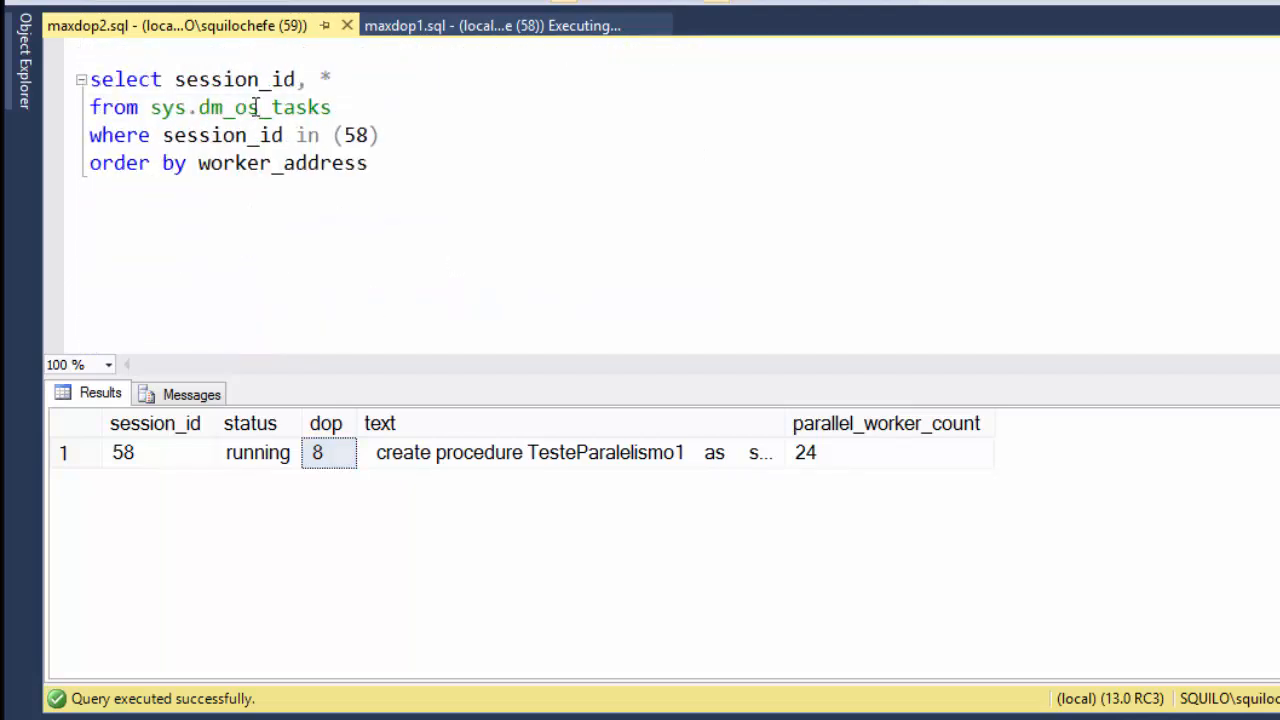
double_click(272, 107)
left_click(345, 115)
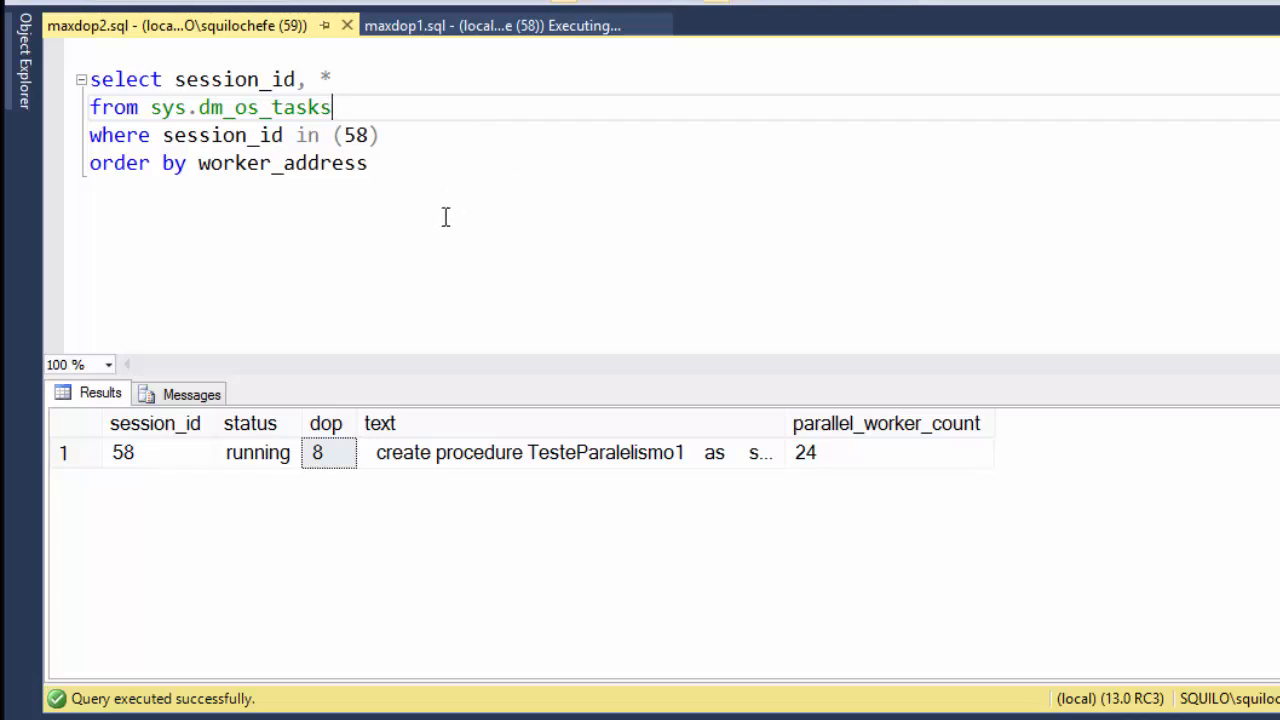
double_click(353, 135)
left_click(450, 166)
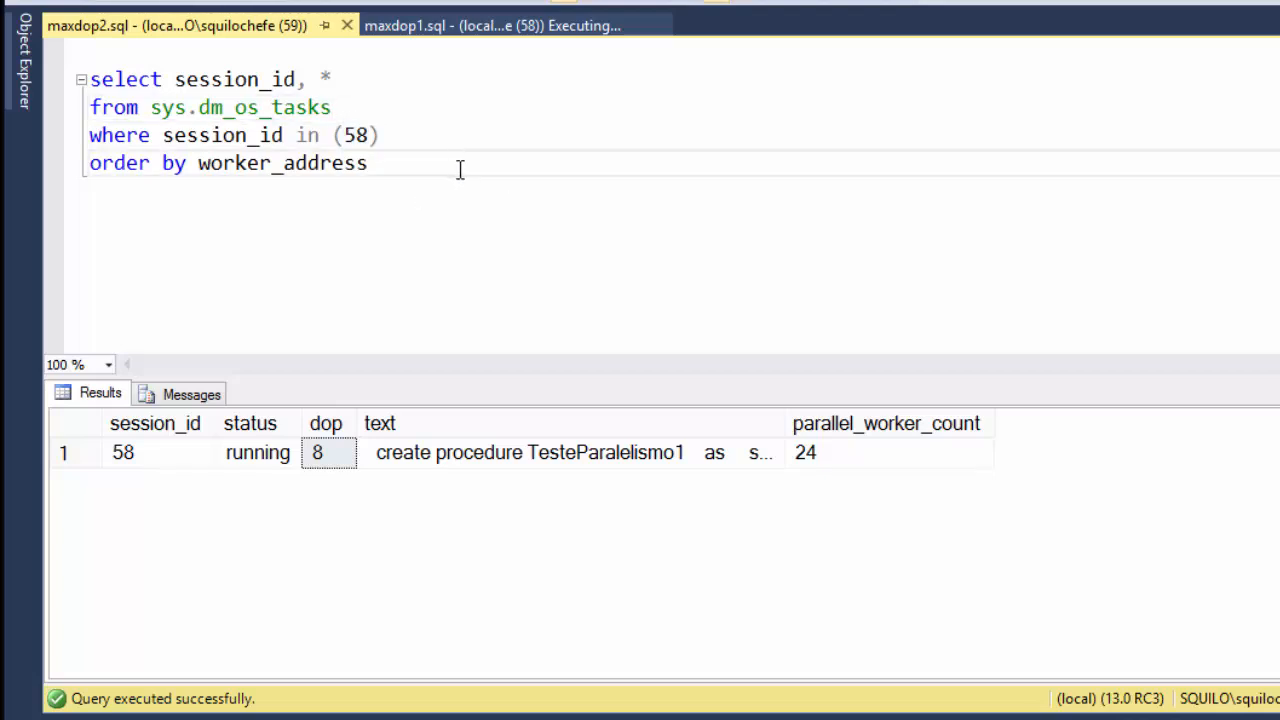
scroll(460, 168, "up", 3)
key("F5")
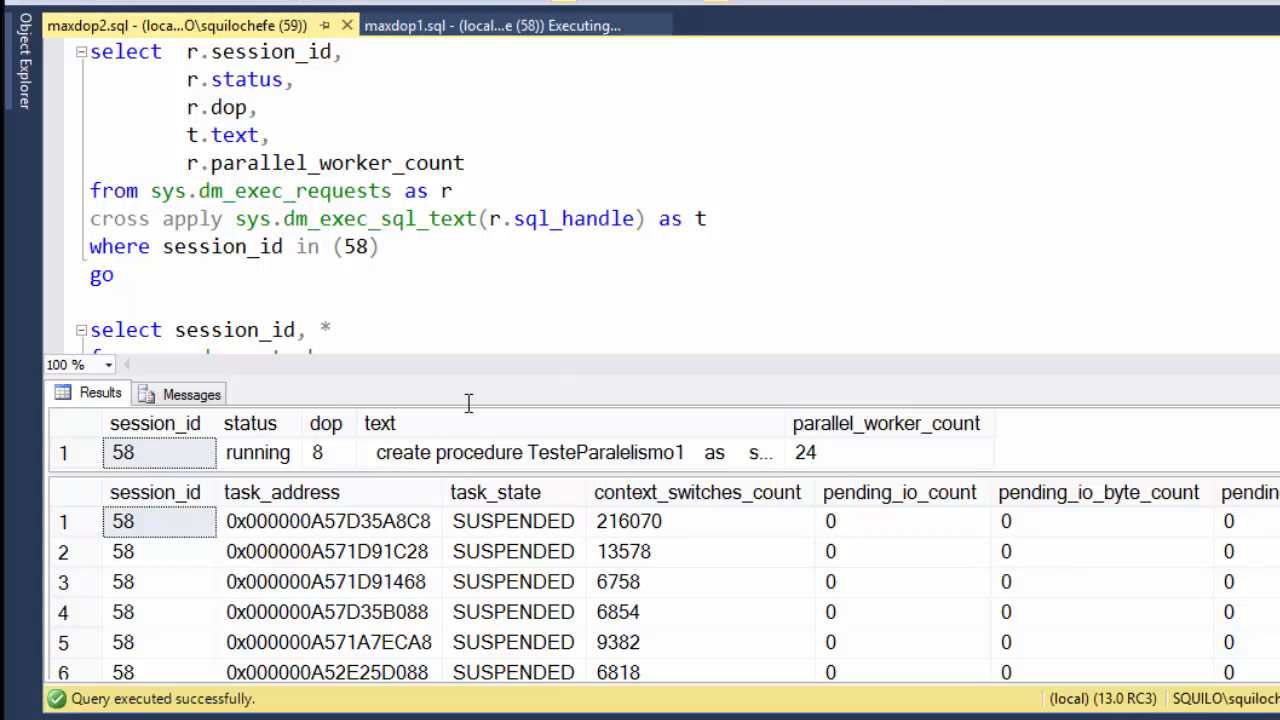
Examine the request's status and dop, and the session_id and task_address columns of the task rows.
left_click(91, 449)
left_click(165, 457)
left_click(261, 455)
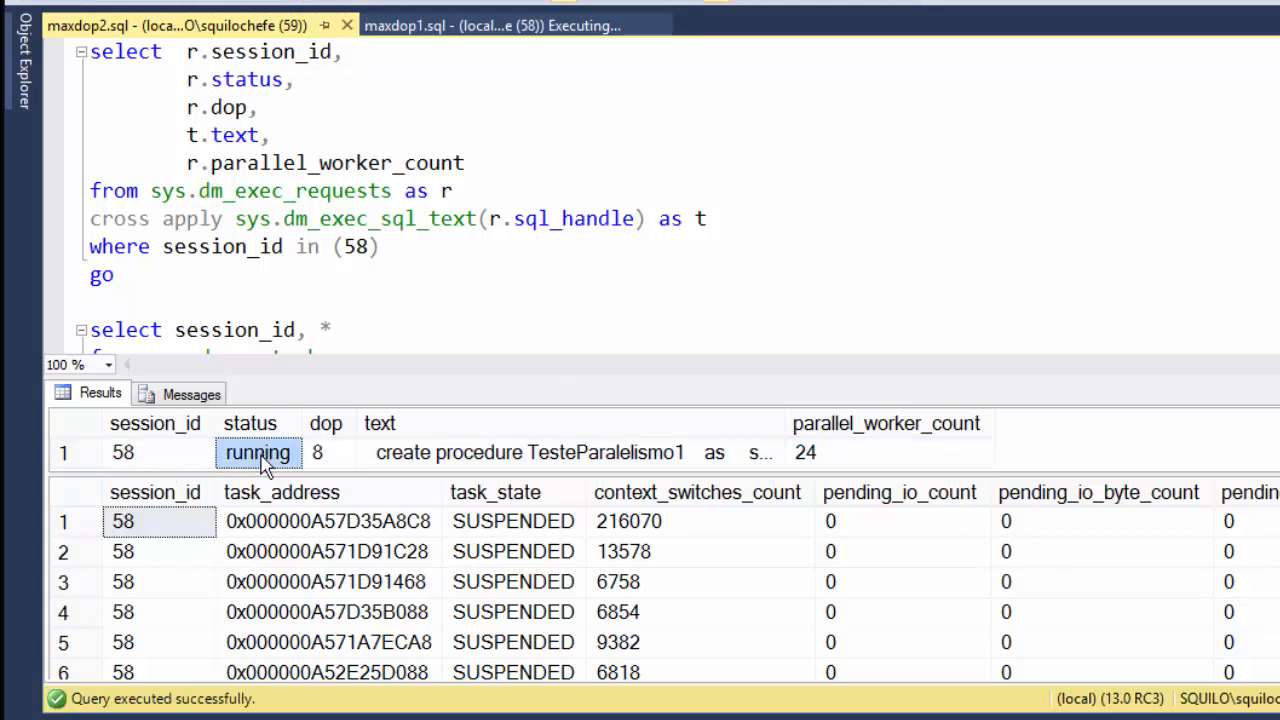
left_click(329, 456)
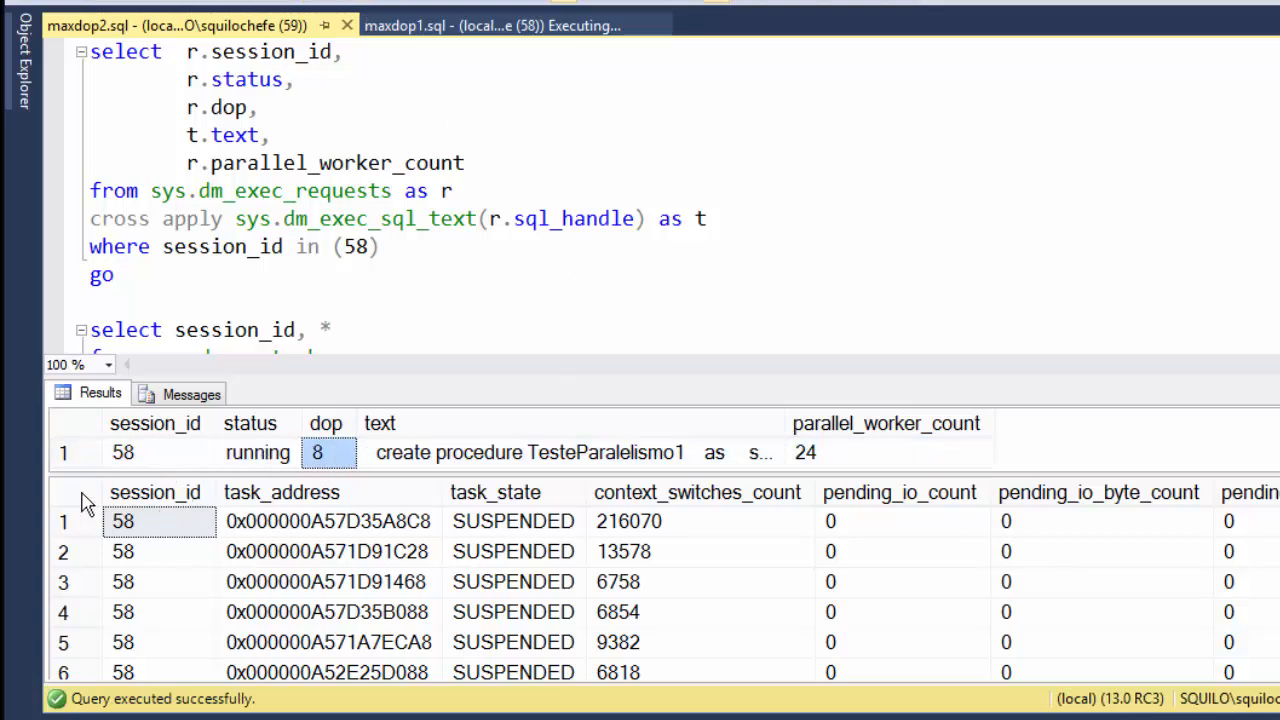
scroll(85, 503, "down", 1)
left_click(285, 490)
left_click_drag(358, 462, 355, 512)
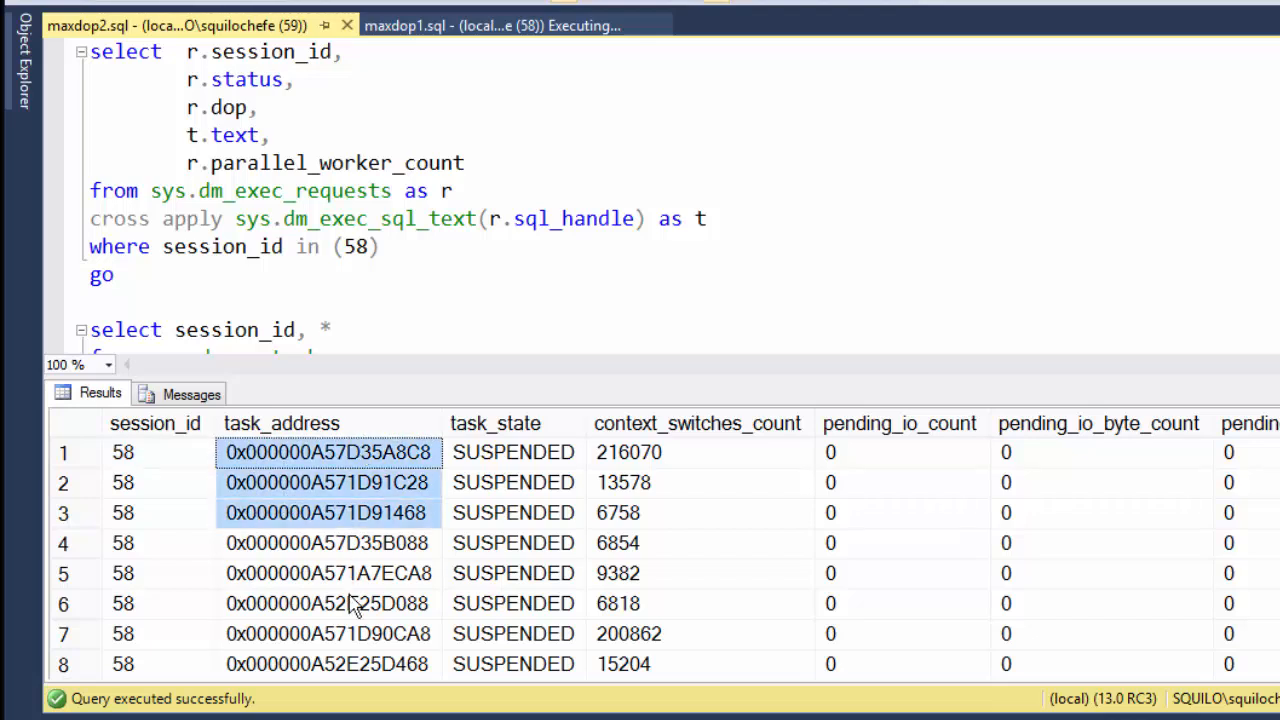
left_click_drag(355, 604, 166, 663)
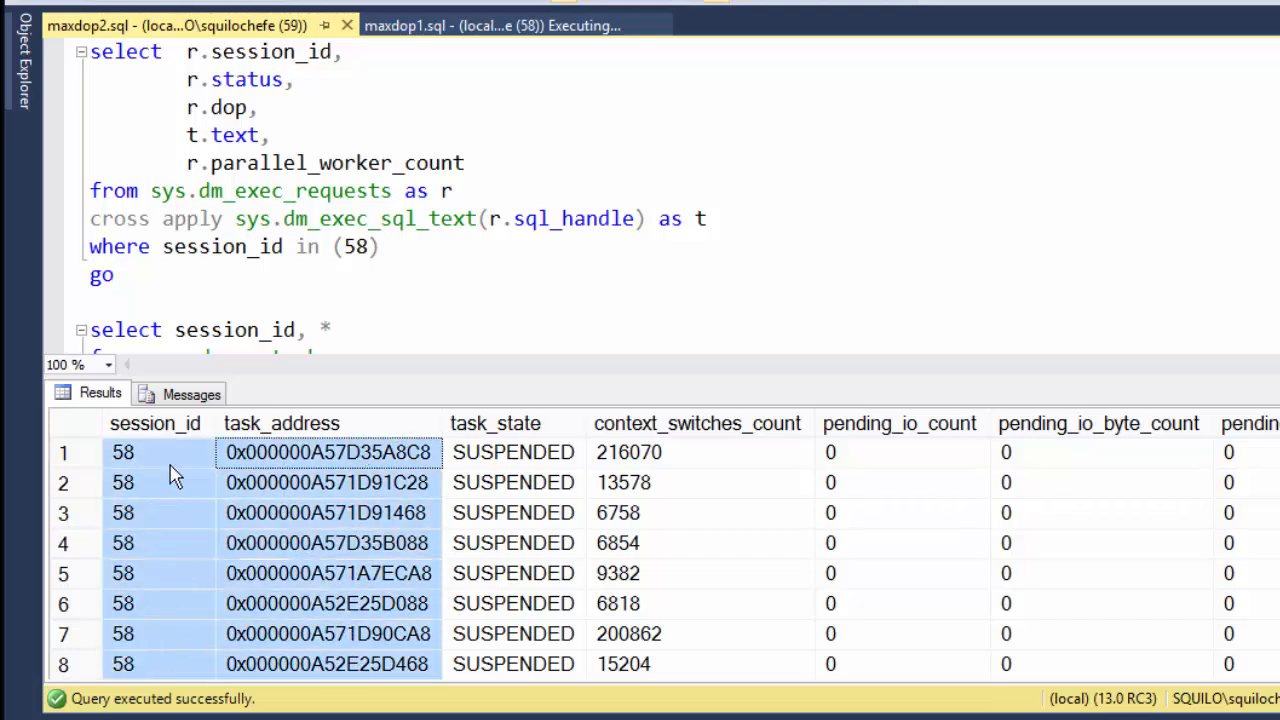
left_click(174, 426)
scroll(664, 540, "up", 1)
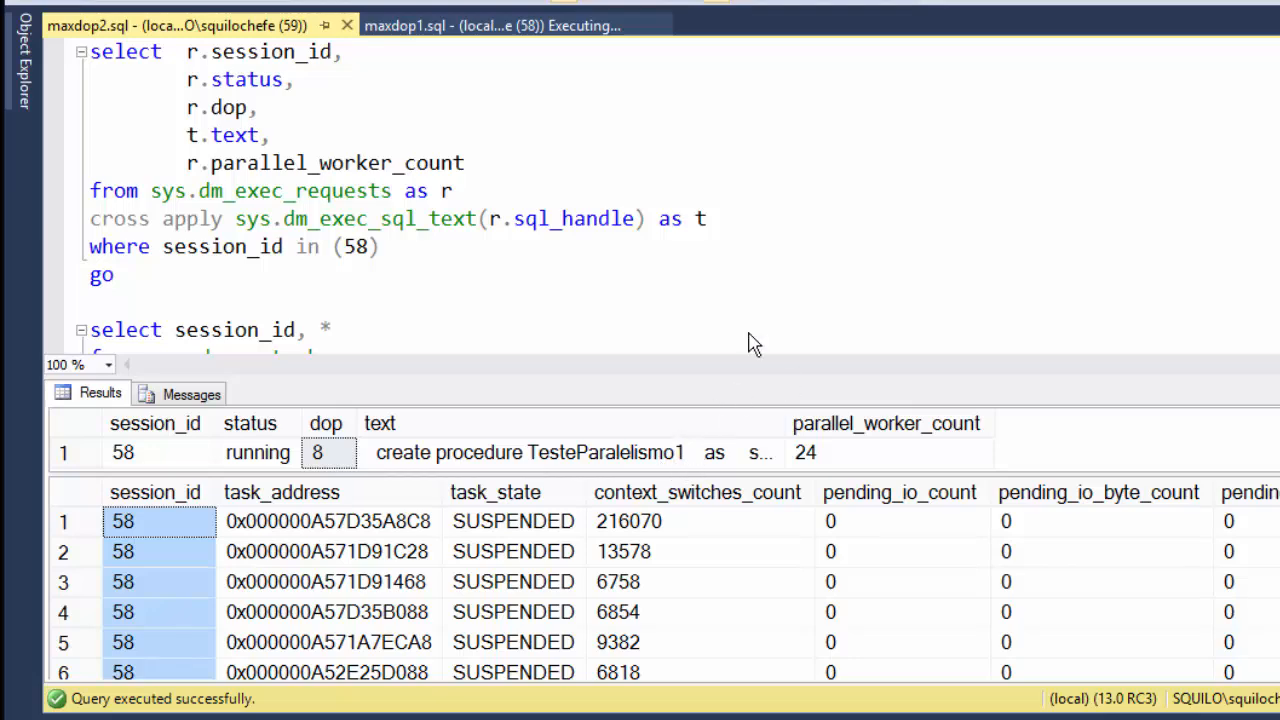
Rerun both monitoring queries and check the refreshed request's status and dop along with the session's task rows.
left_click(368, 1)
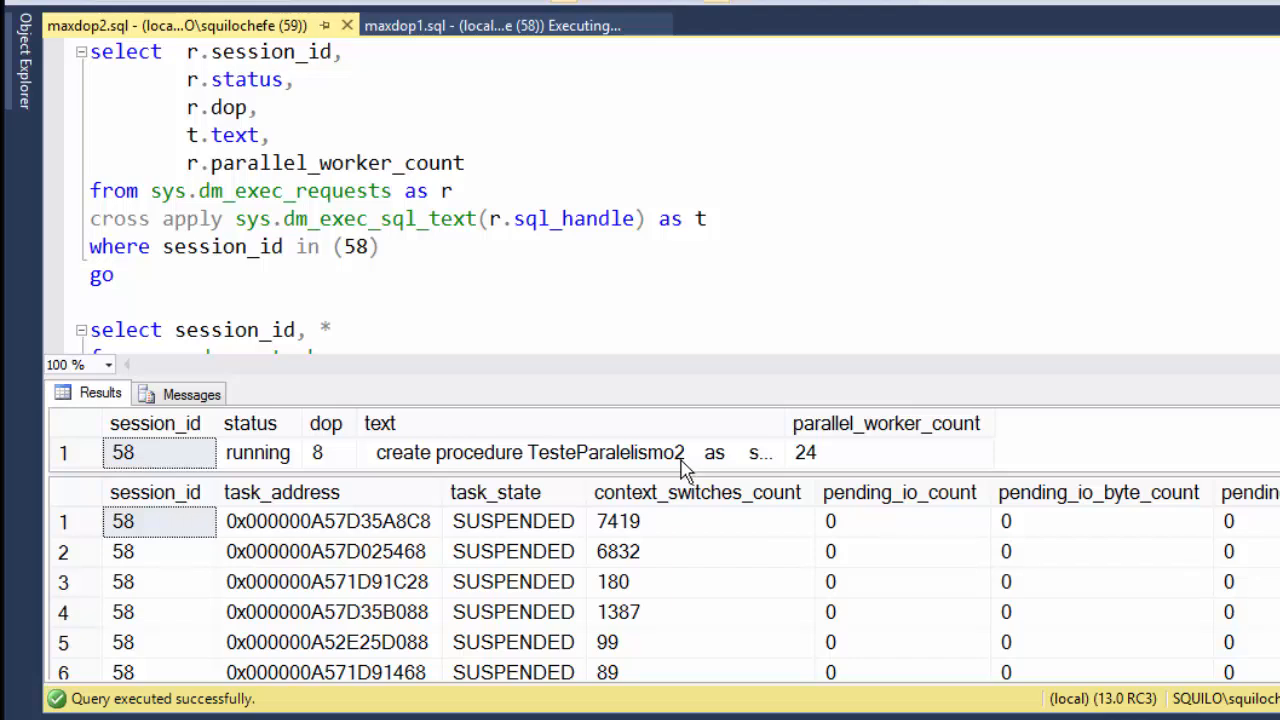
left_click(266, 462)
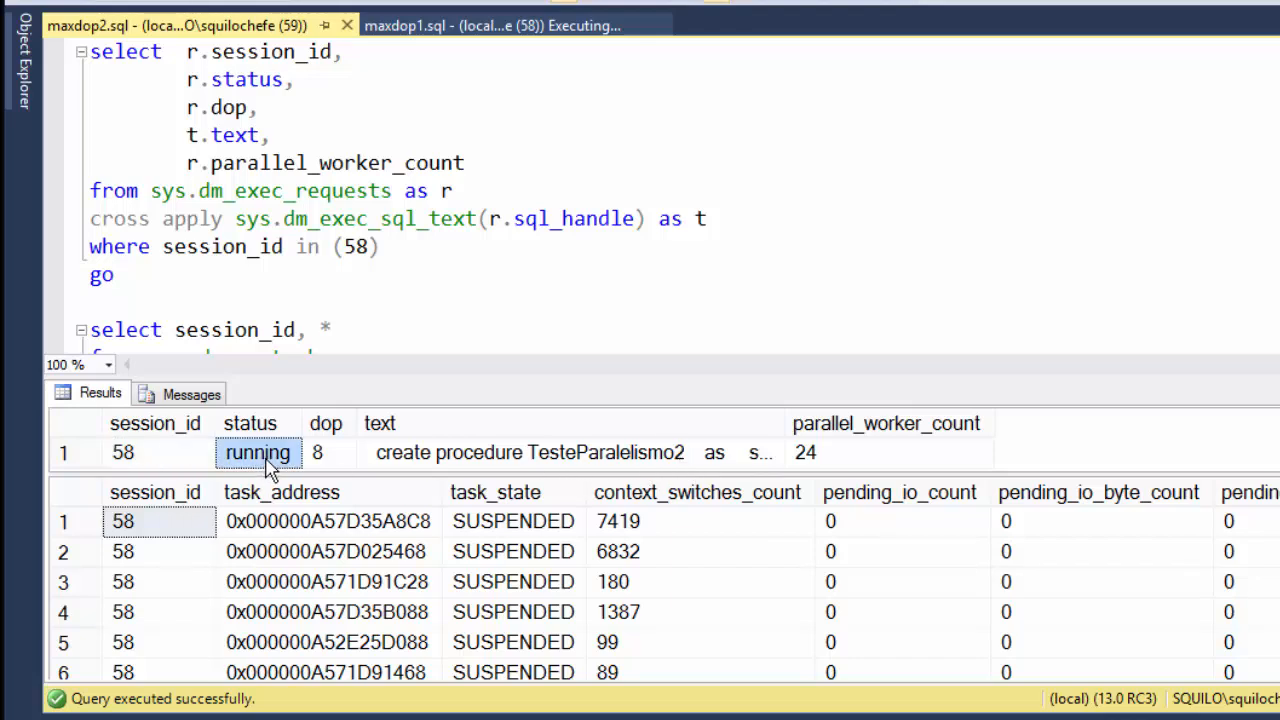
left_click(328, 458)
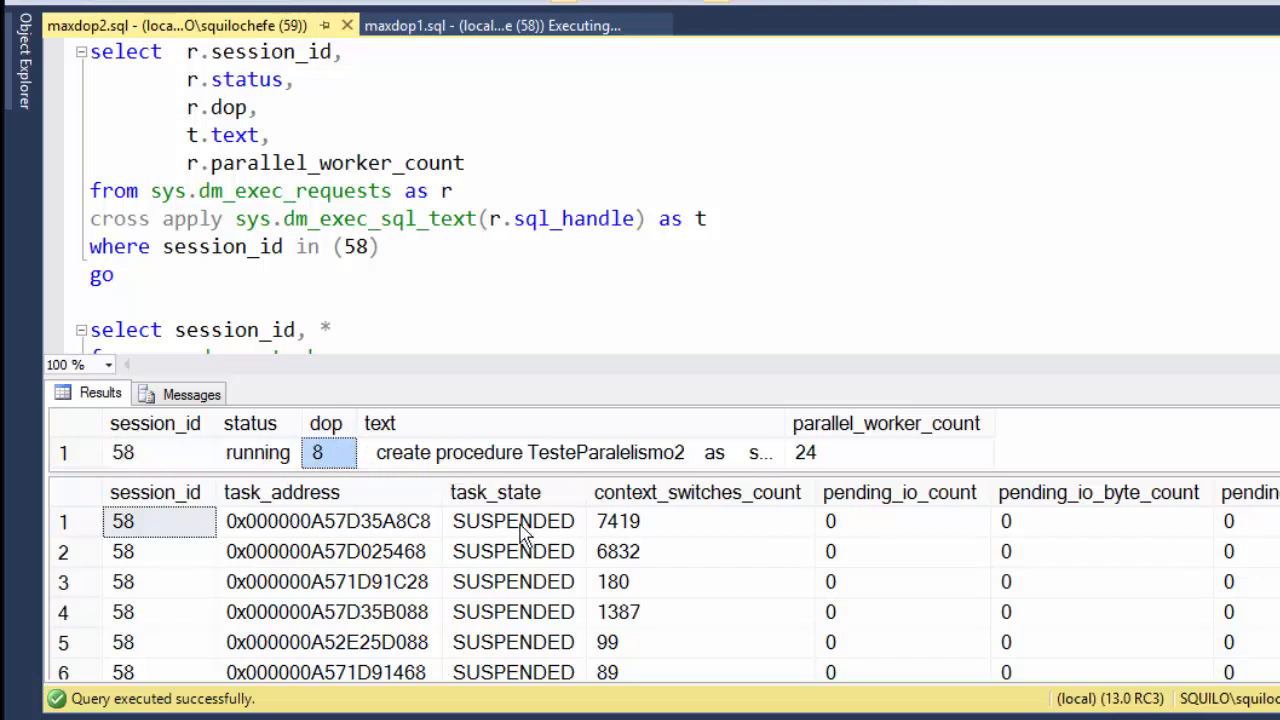
scroll(195, 520, "down", 1)
left_click(210, 604)
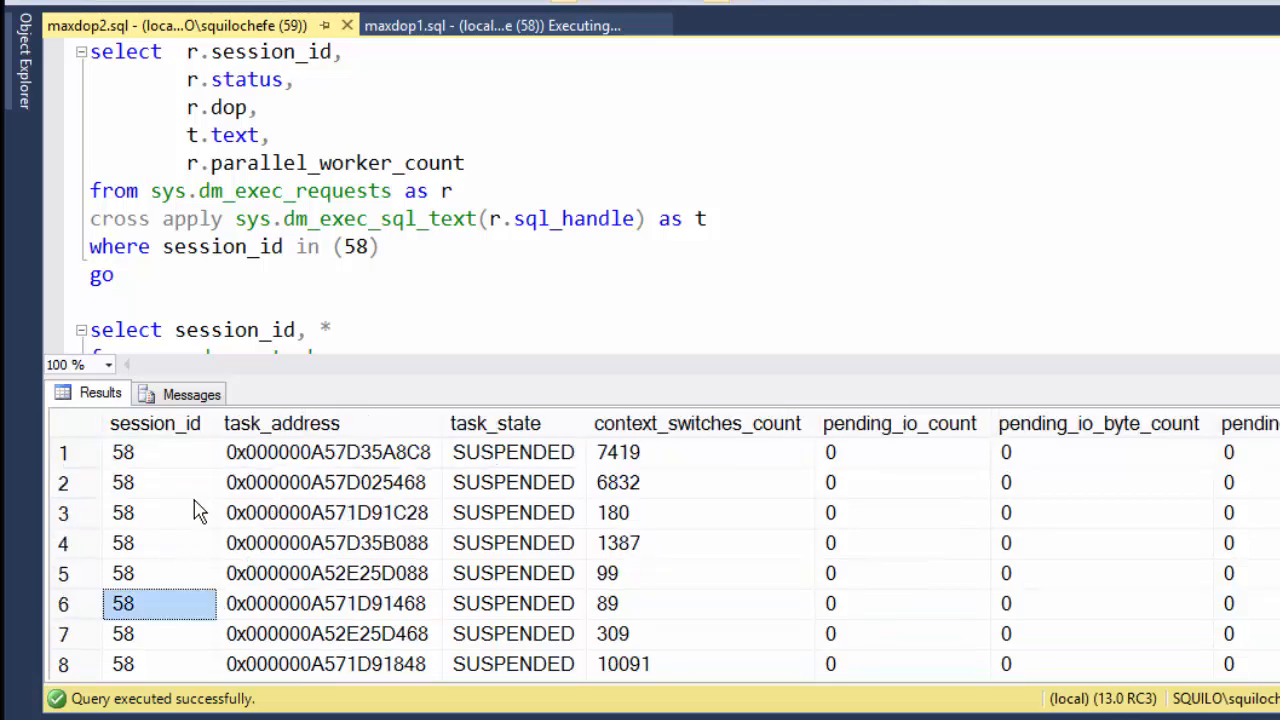
Check the session_id and task_address columns of the task rows, then inspect both procedures' execution plans in maxdop1.sql in an adjusted results pane.
left_click_drag(197, 512, 198, 382)
left_click(235, 553)
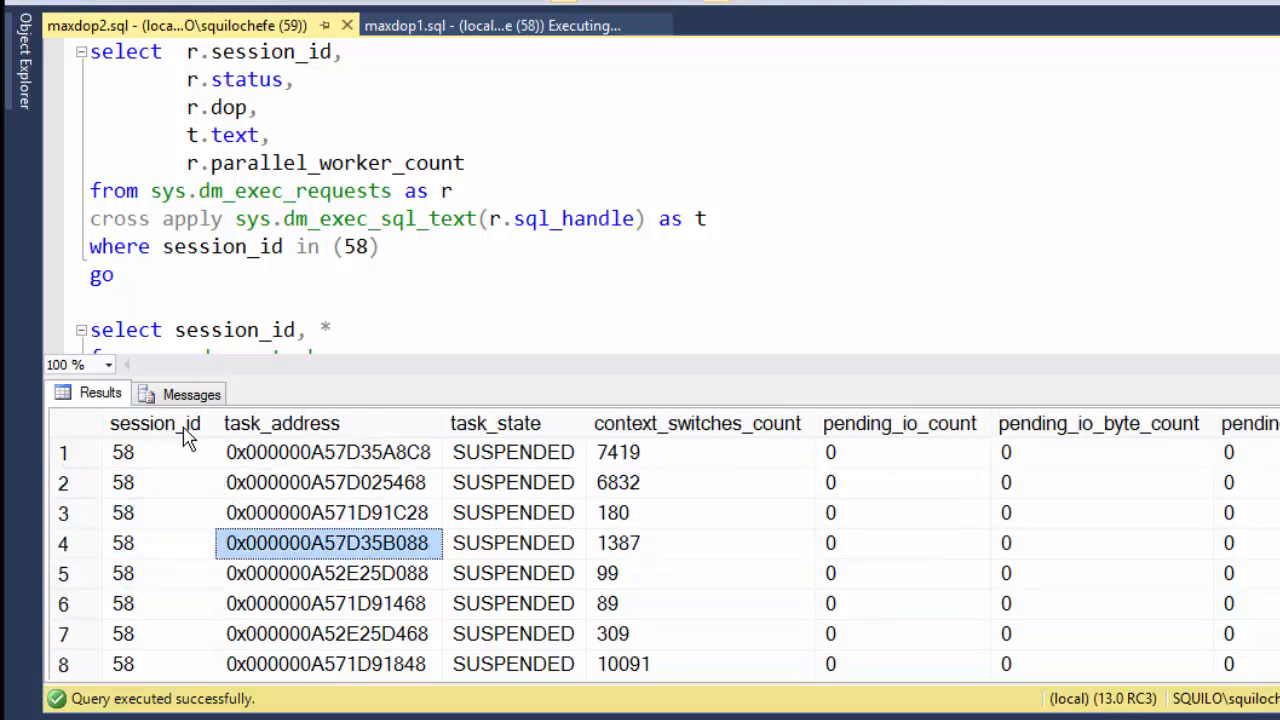
left_click(185, 426)
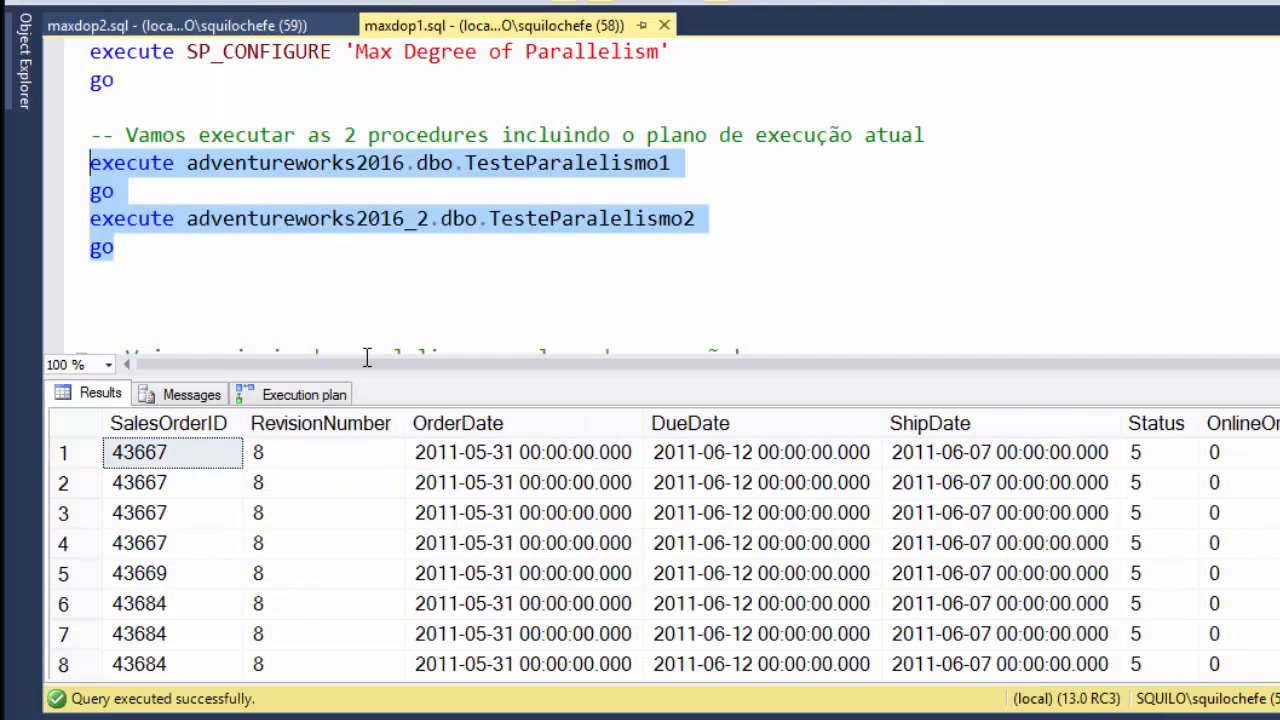
left_click(321, 395)
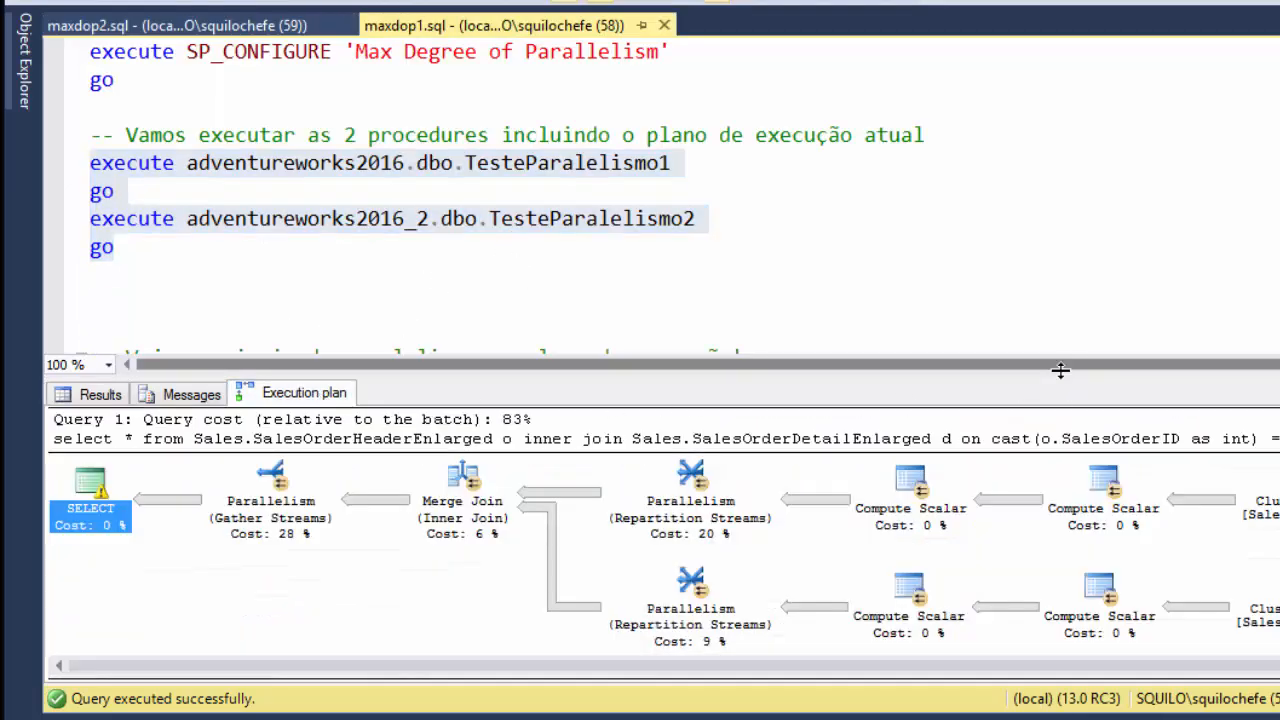
left_click_drag(1057, 374, 1090, 120)
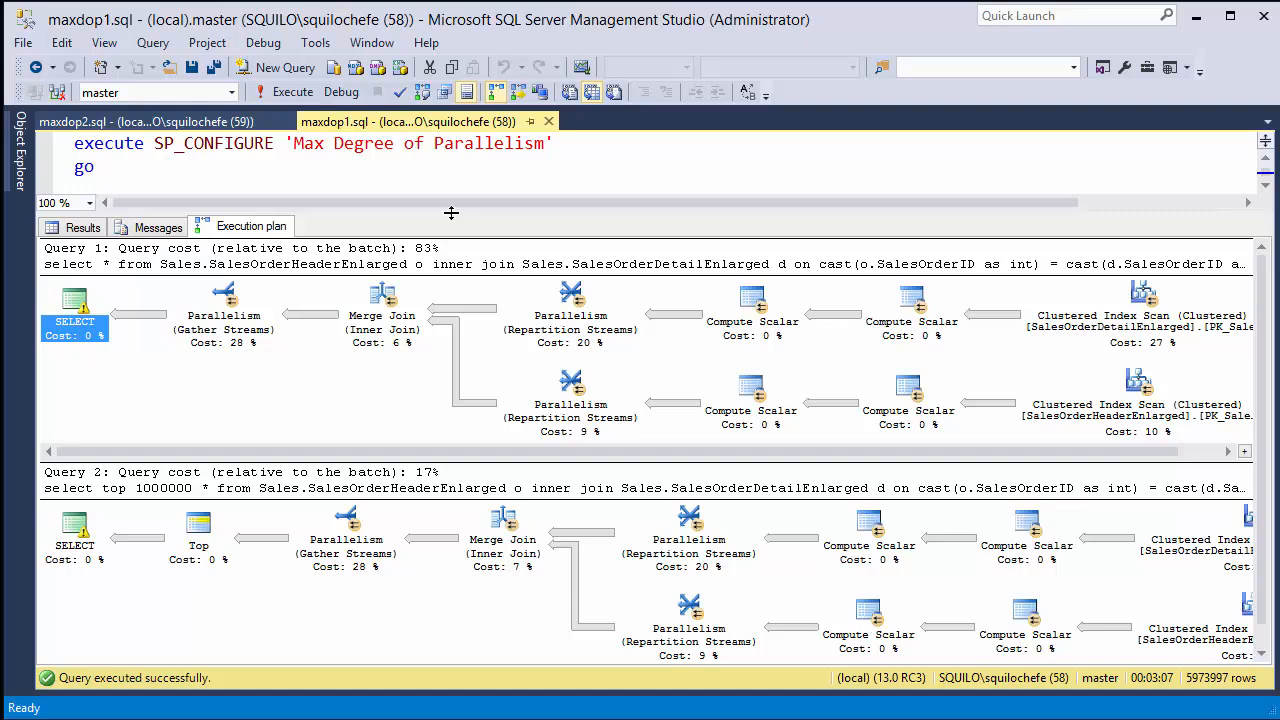
left_click_drag(438, 373, 438, 384)
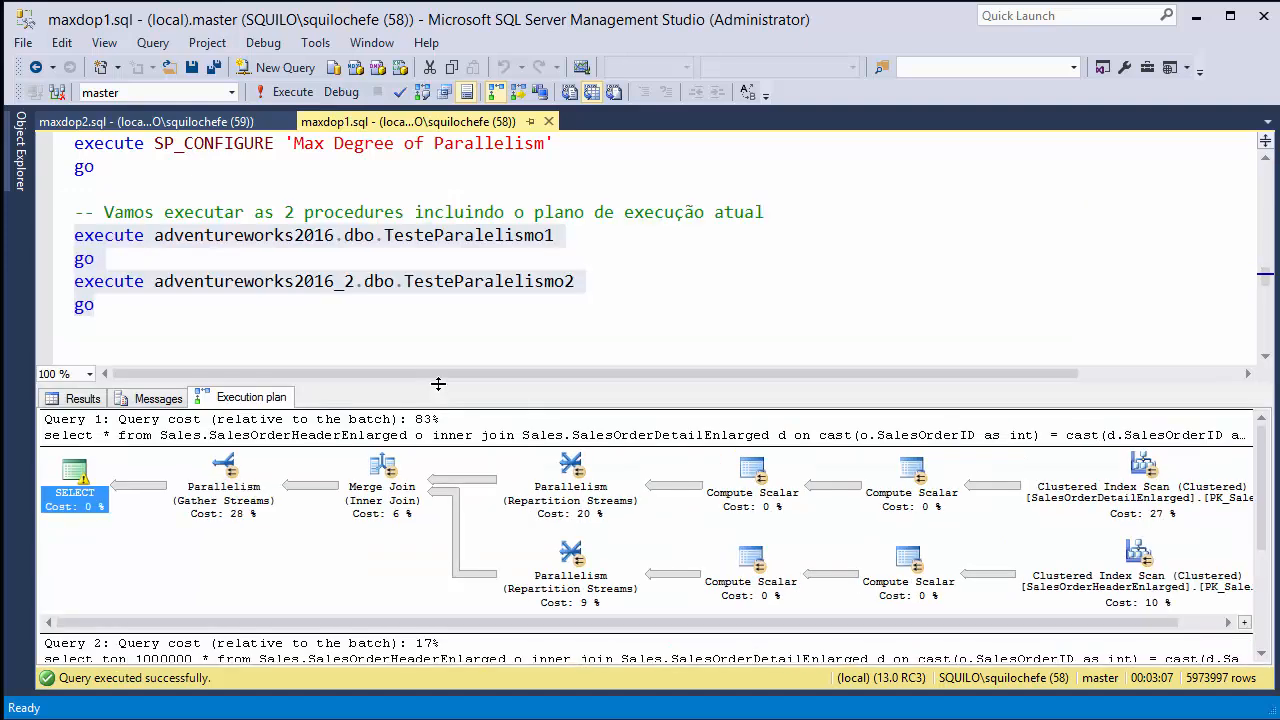
Go to the per-database MAXDOP section of maxdop1.sql and run only the use Adventureworks2016_2 batch.
left_click(465, 326)
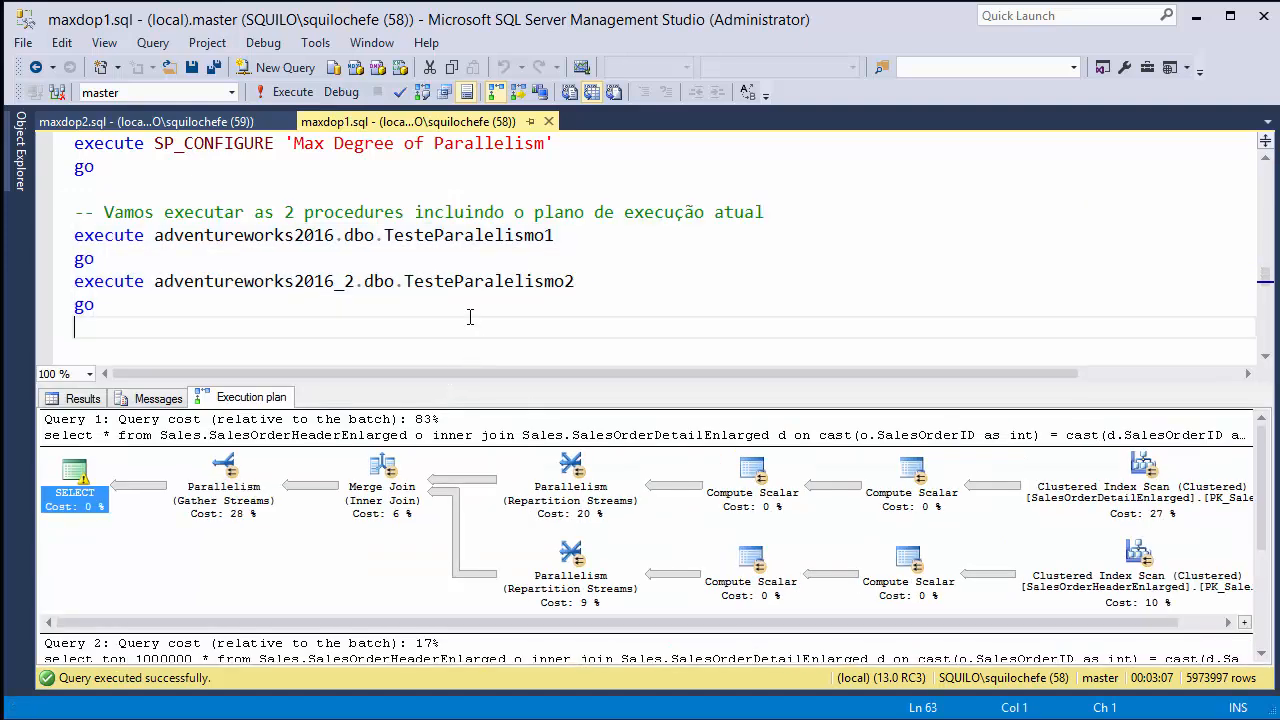
scroll(472, 316, "down", 3)
scroll(472, 316, "down", 1)
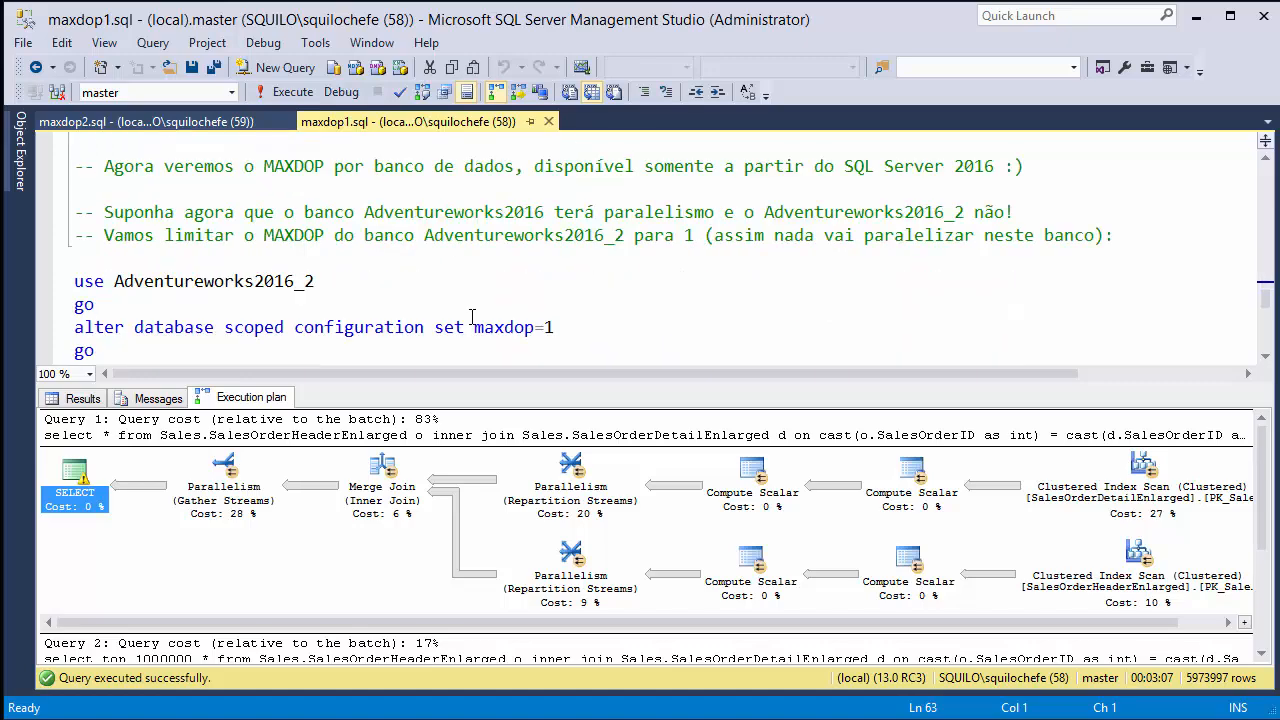
scroll(472, 316, "down", 1)
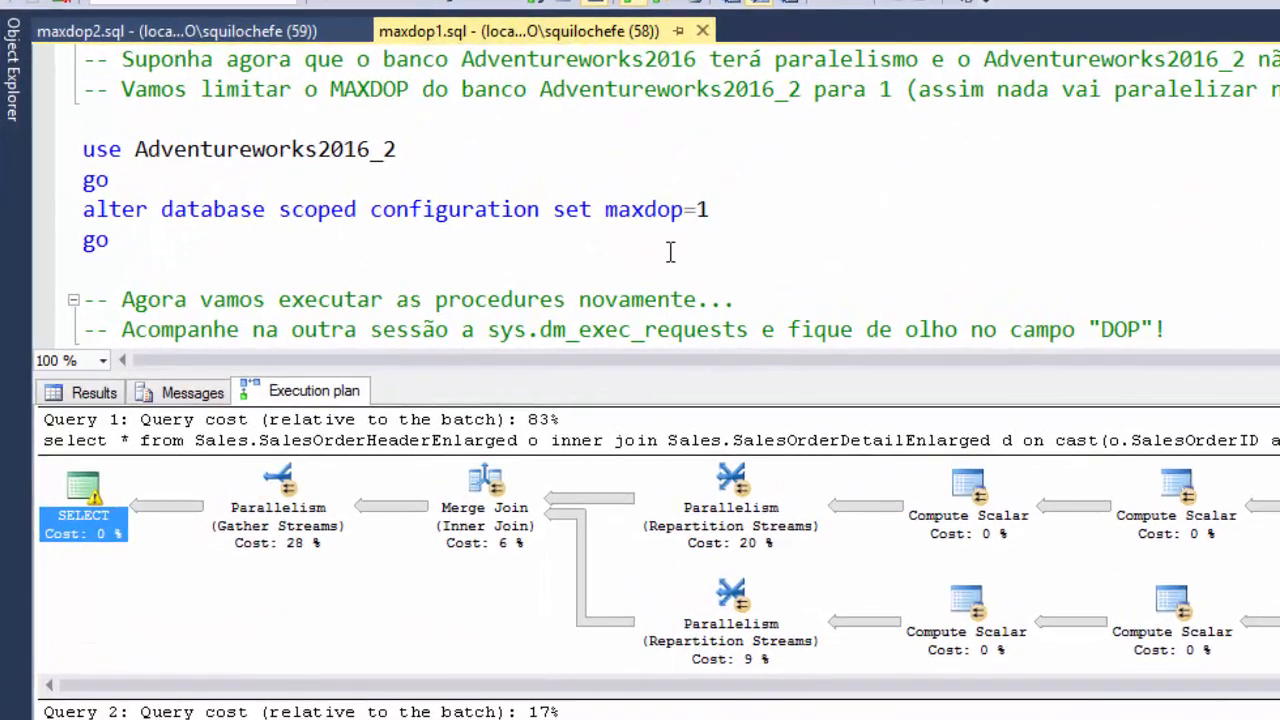
left_click(526, 290)
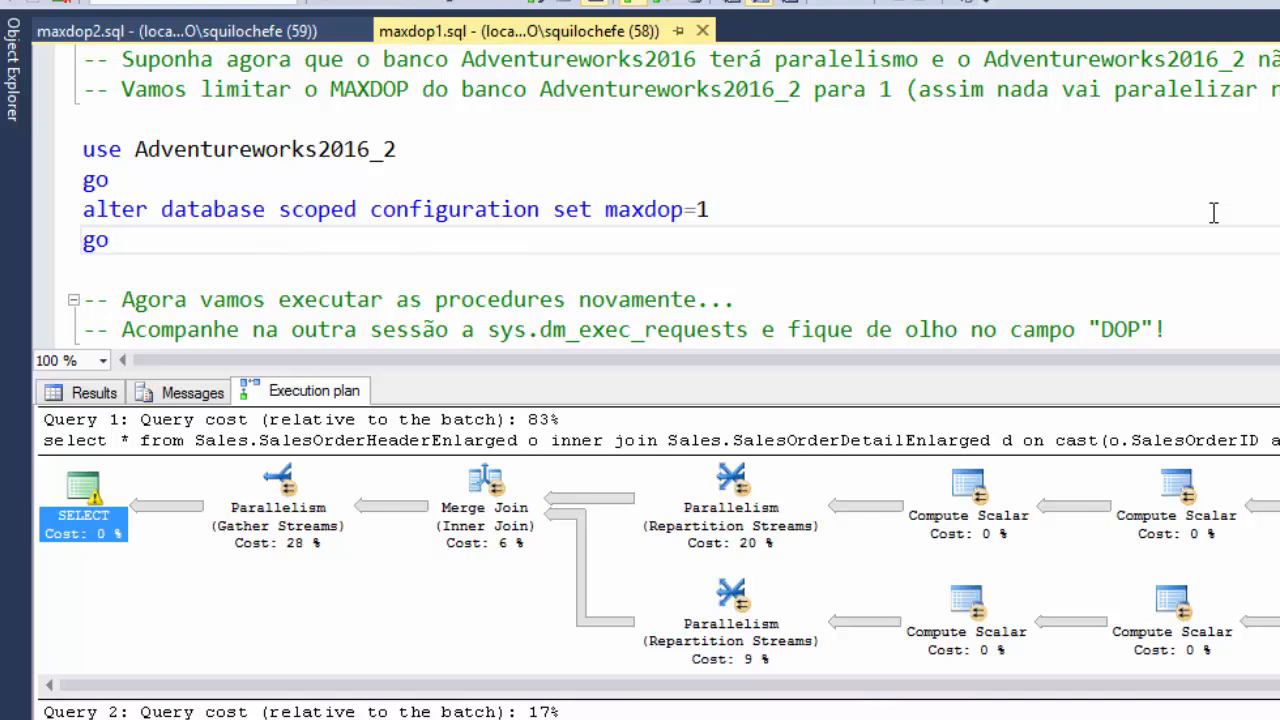
double_click(345, 156)
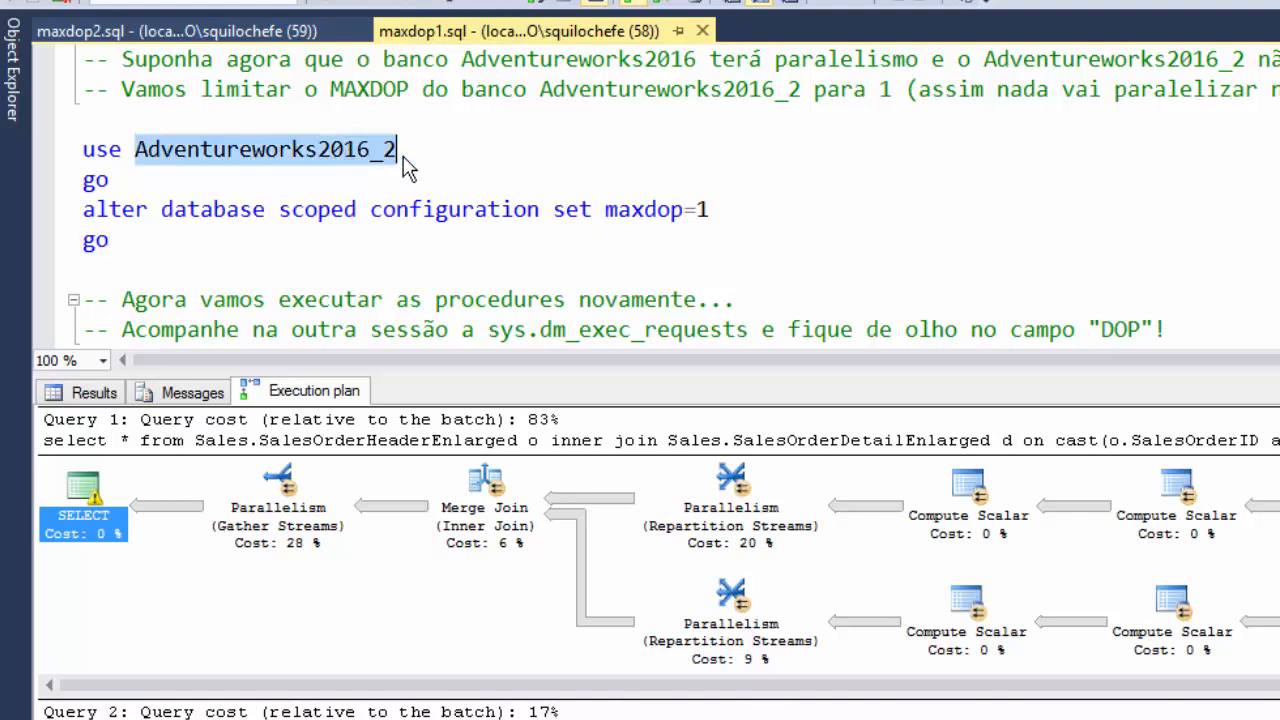
left_click(282, 240)
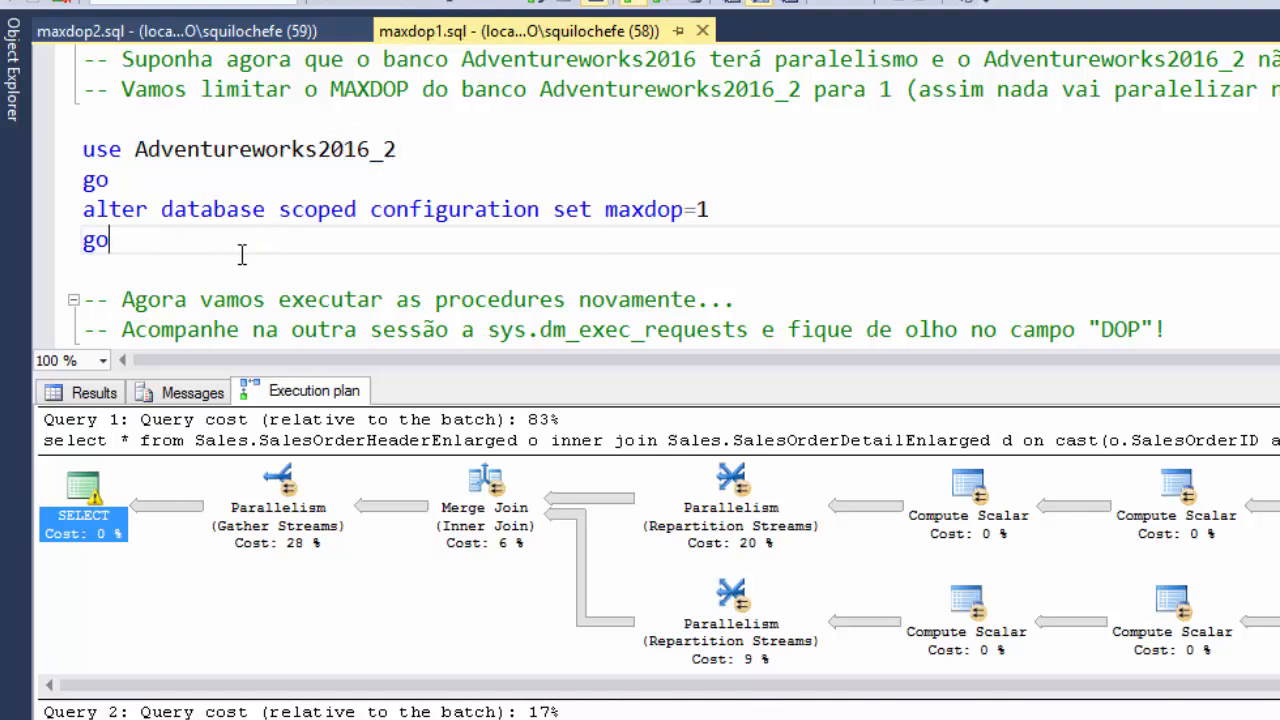
left_click_drag(140, 175, 75, 157)
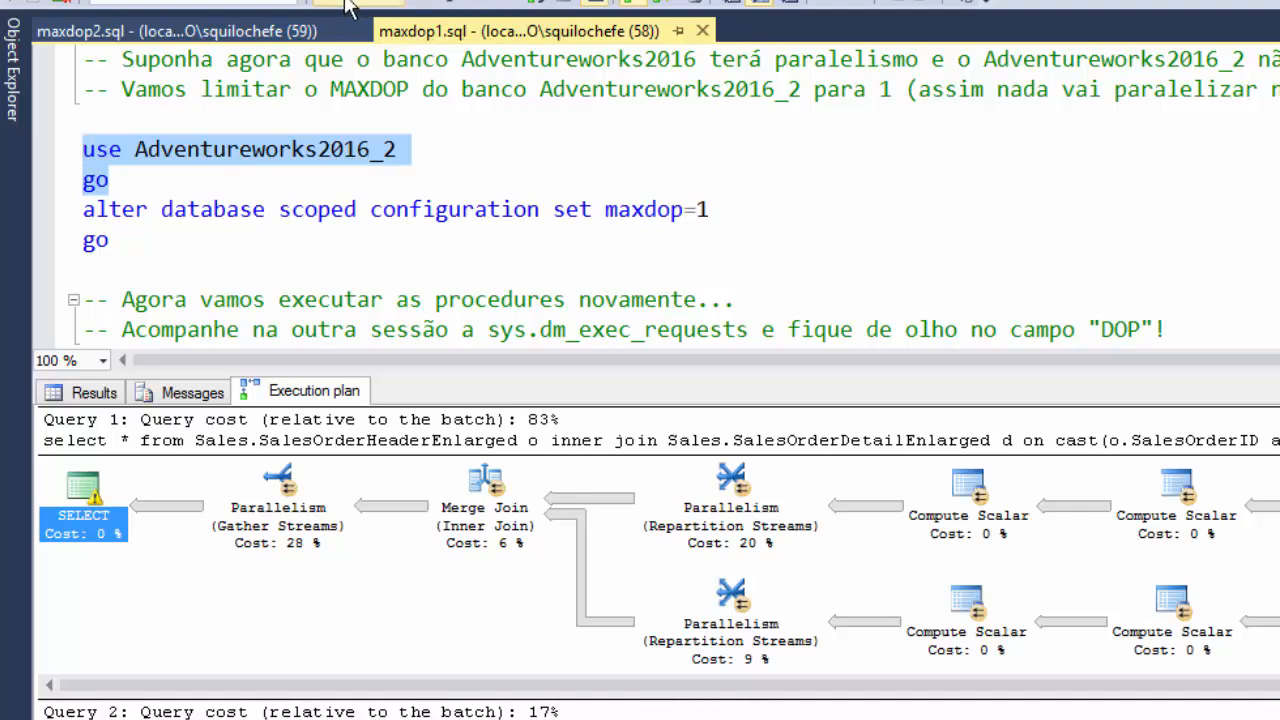
key("F5")
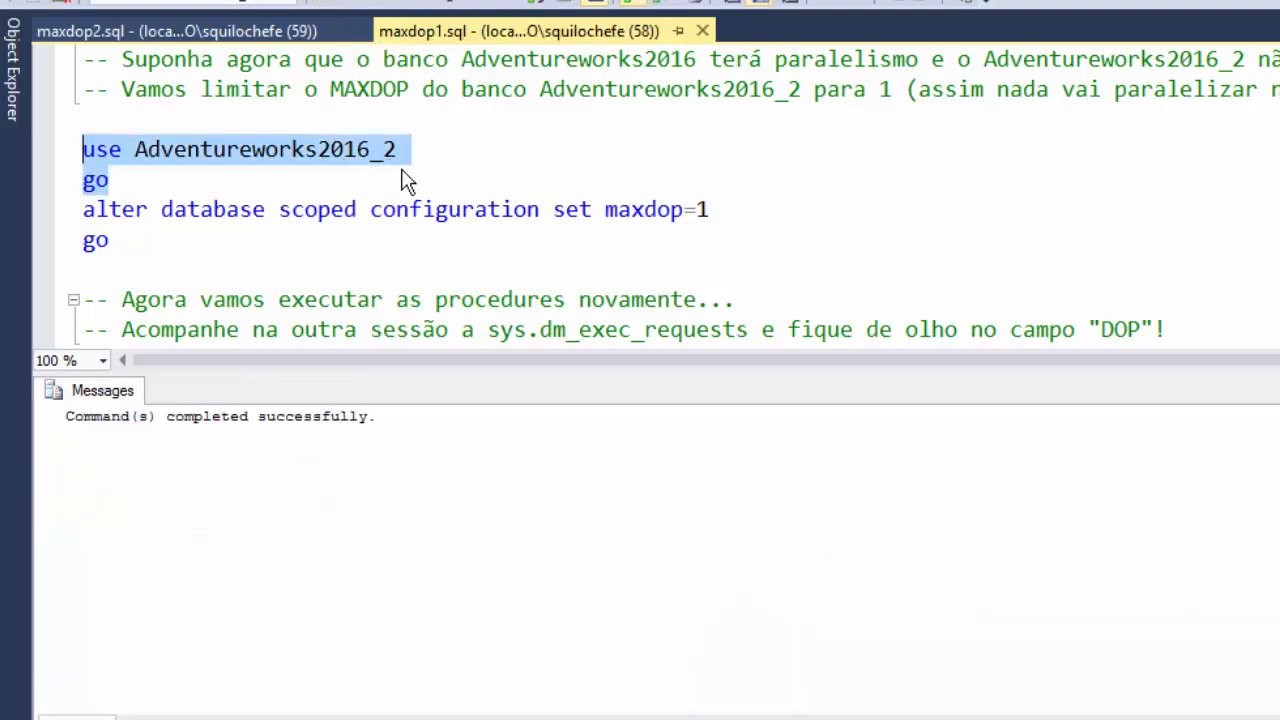
Run the use Adventureworks2016_2 and alter database scoped configuration set maxdop=1 batches together, then review the database name and maxdop setting.
left_click_drag(712, 209, 74, 209)
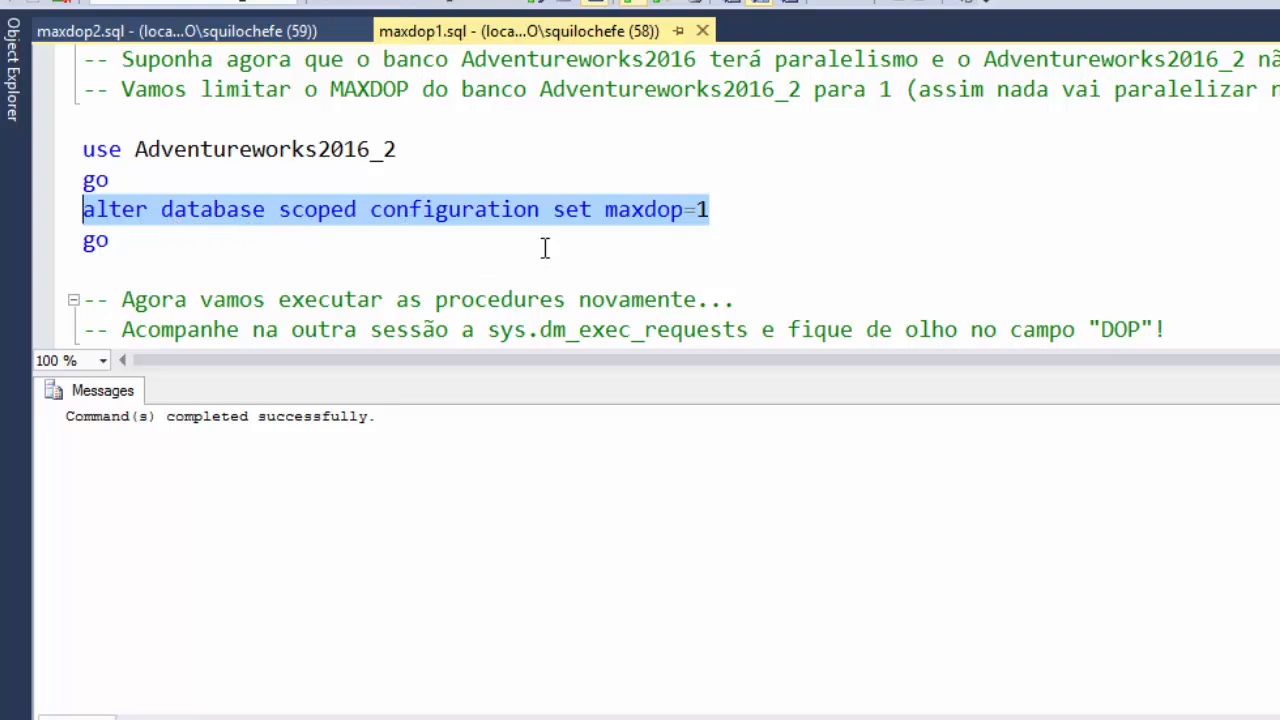
left_click_drag(246, 241, 75, 145)
left_click(348, 6)
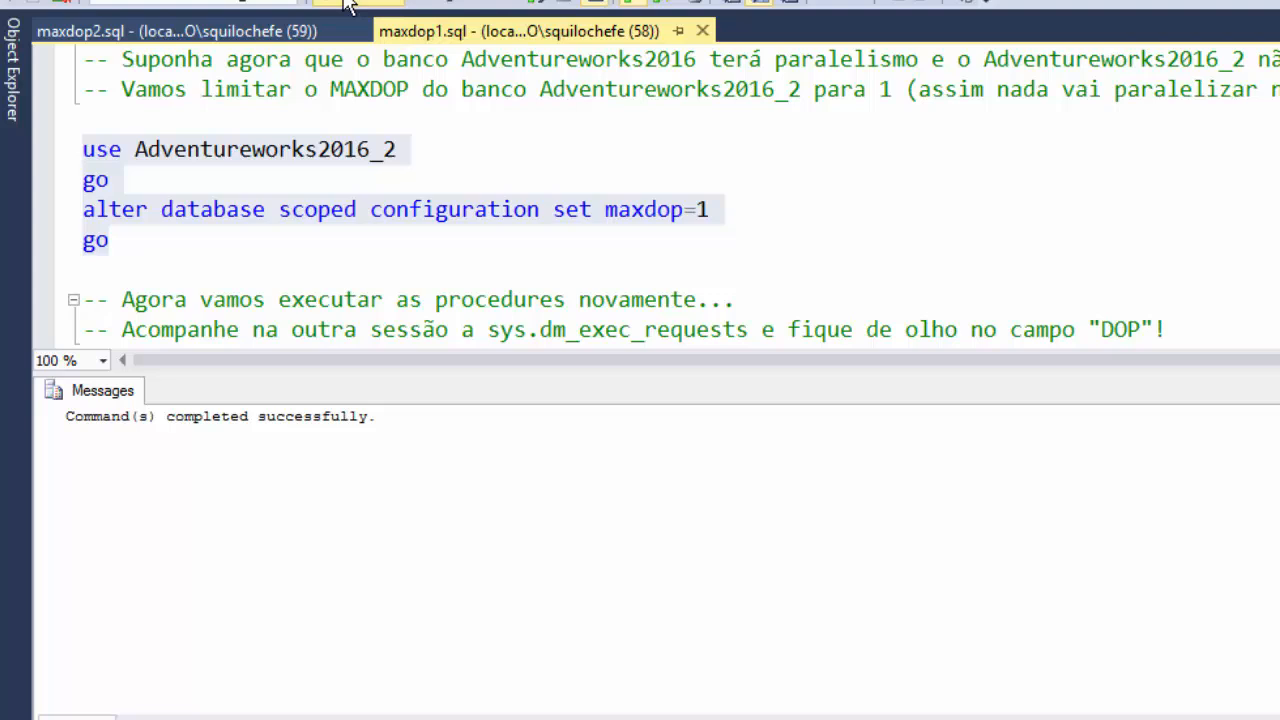
left_click(463, 214)
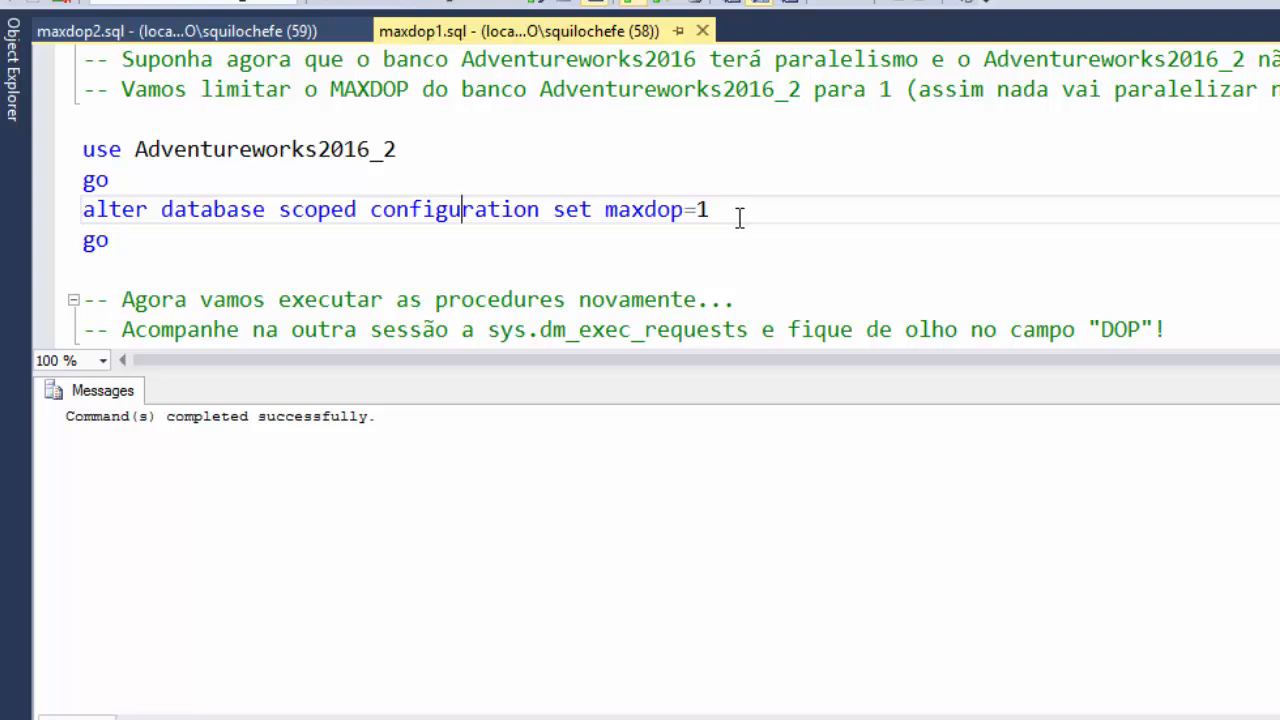
double_click(300, 150)
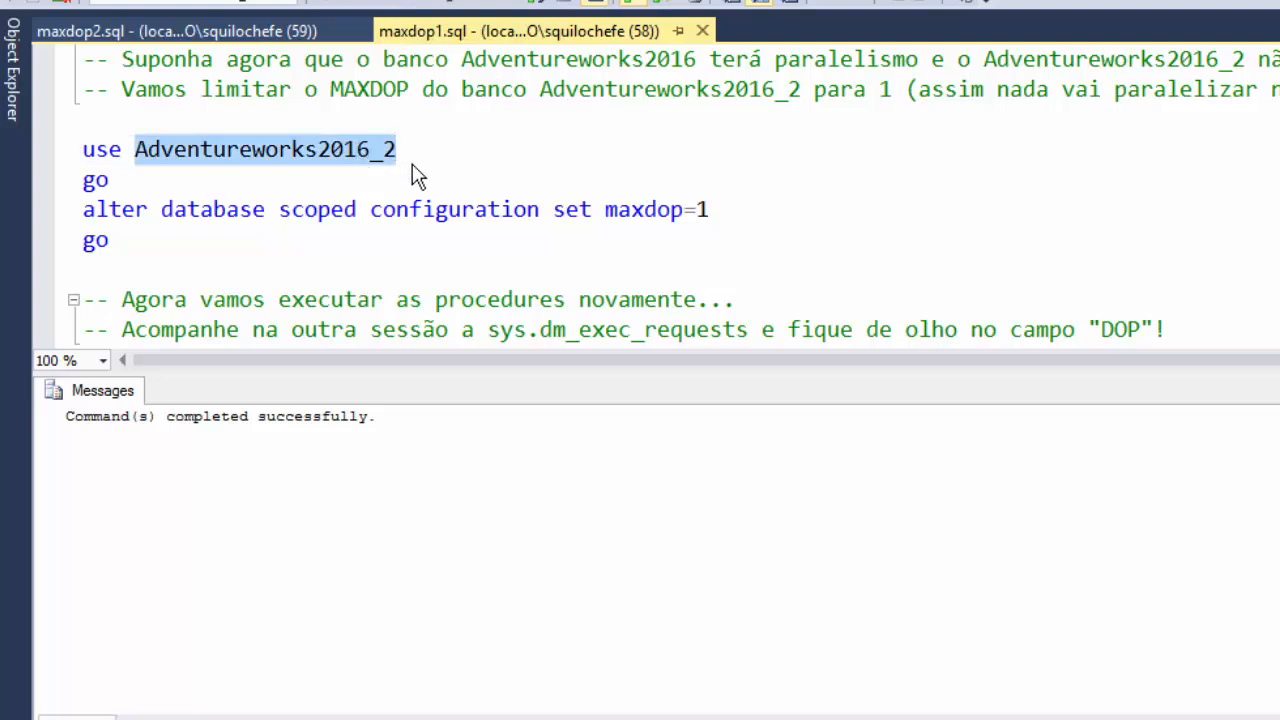
left_click_drag(606, 209, 737, 209)
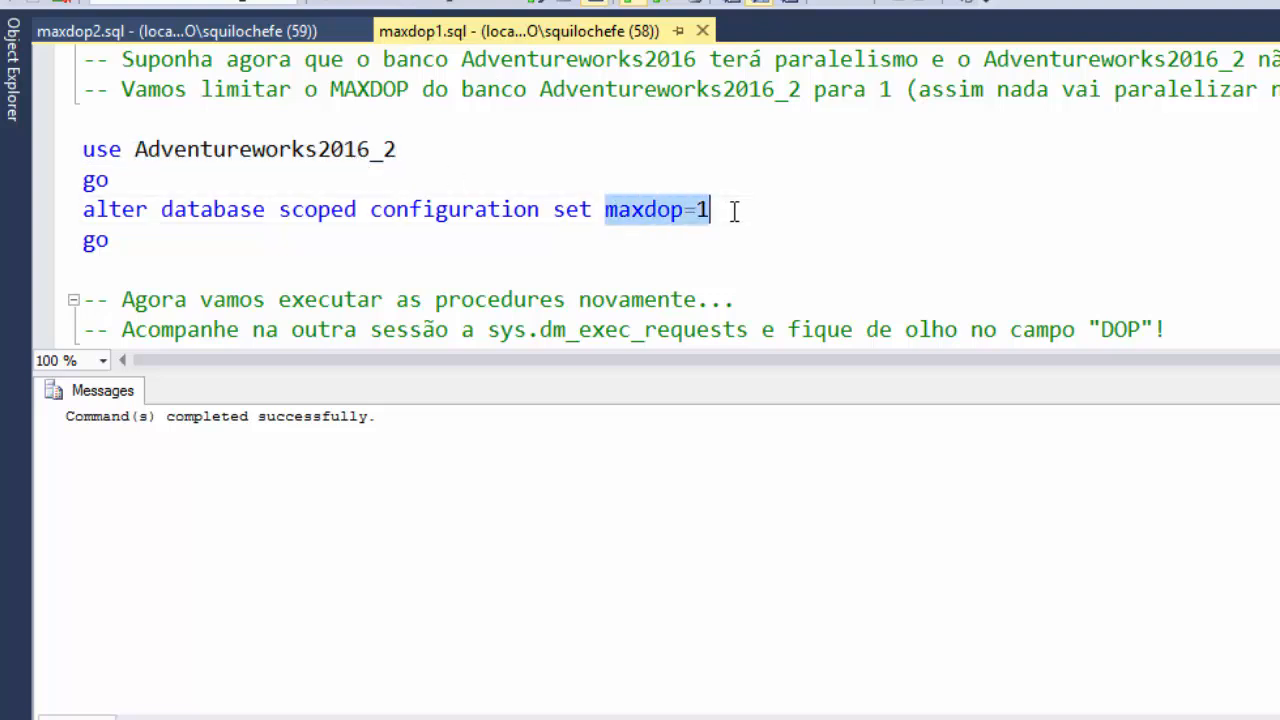
left_click(733, 211)
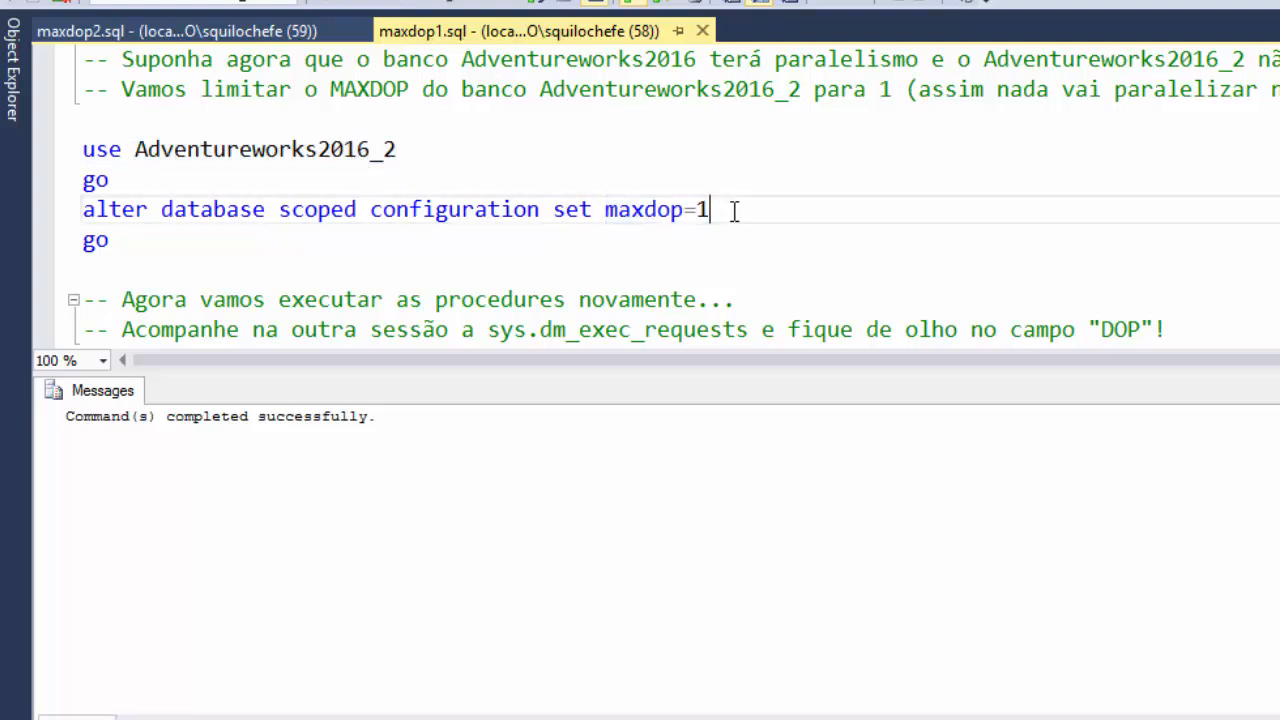
Execute adventureworks2016.dbo.TesteParalelismo1 and adventureworks2016_2.dbo.TesteParalelismo2 together again from maxdop1.sql.
scroll(720, 215, "down", 3)
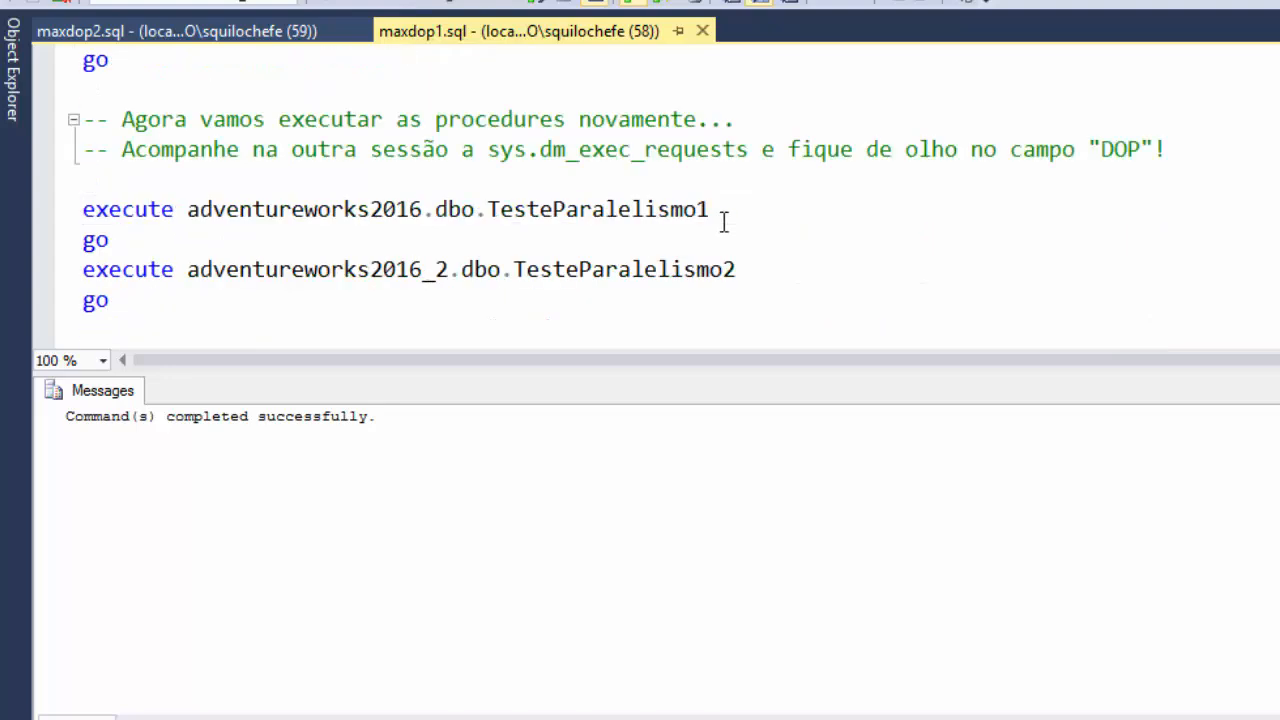
left_click_drag(513, 208, 82, 122)
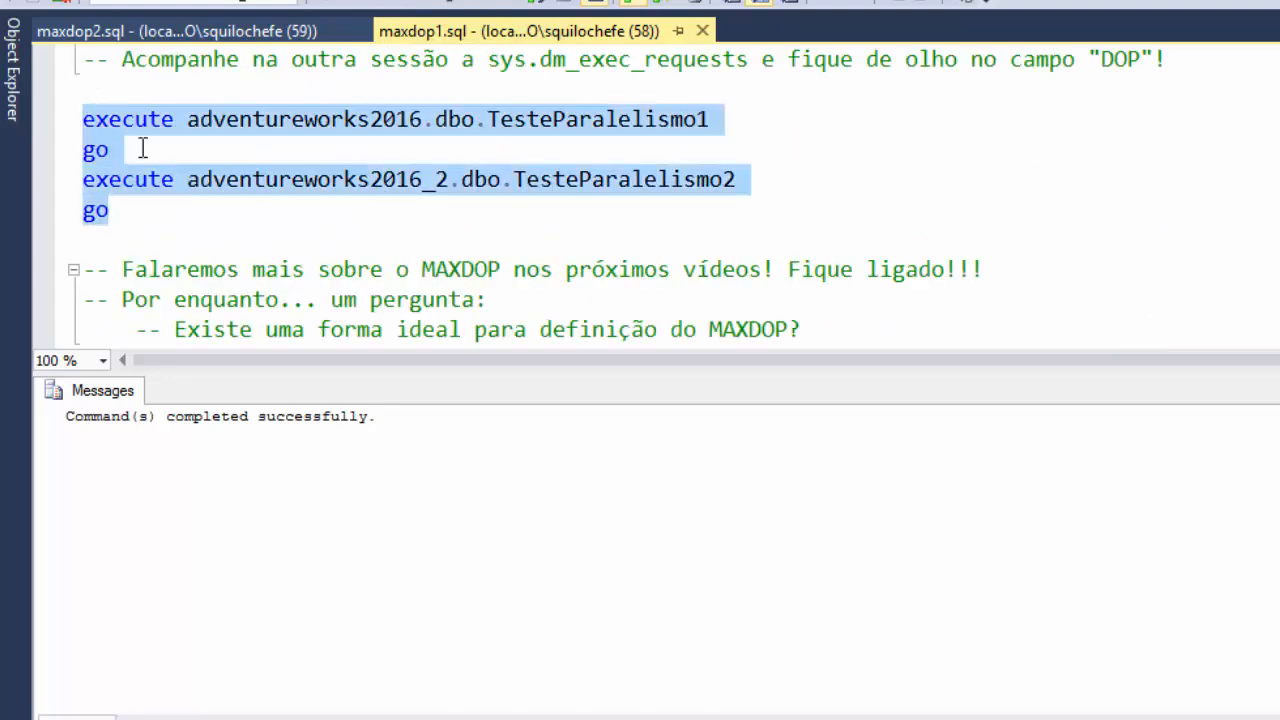
left_click(369, 3)
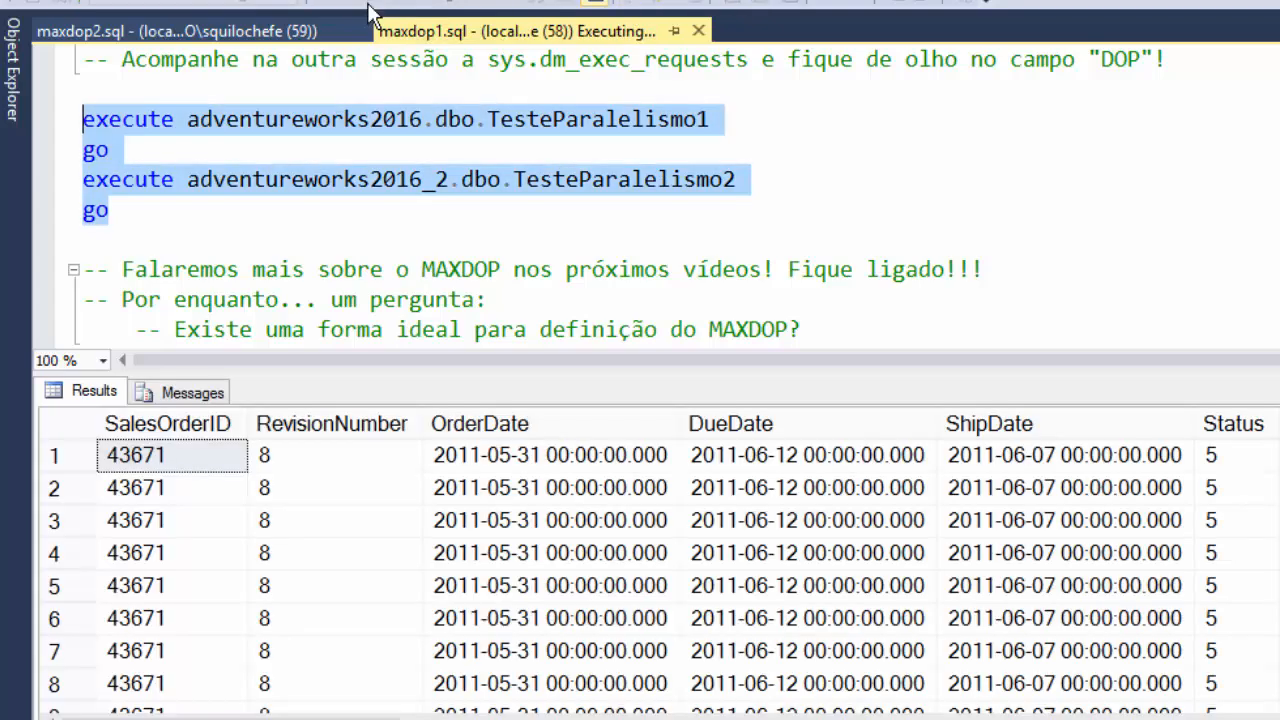
Run the maxdop2.sql monitoring queries several times while TesteParalelismo1 executes, and check the request's dop and the session's task rows.
left_click(269, 33)
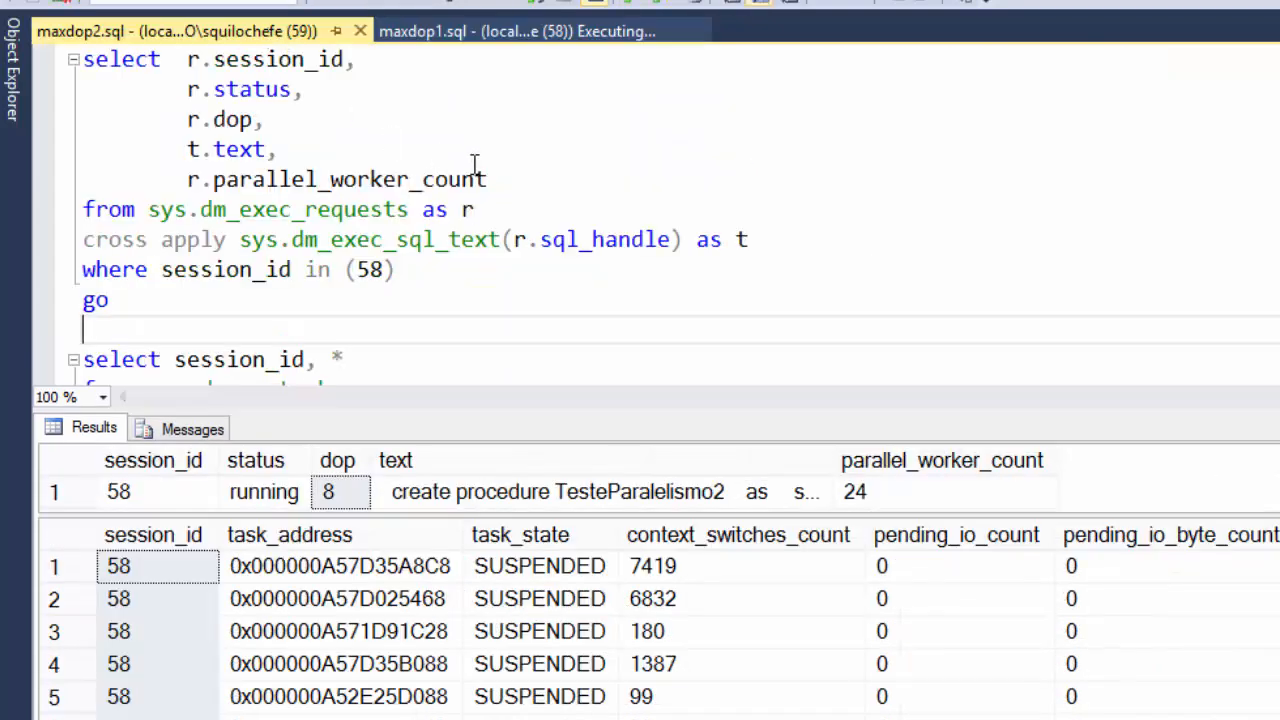
left_click(358, 3)
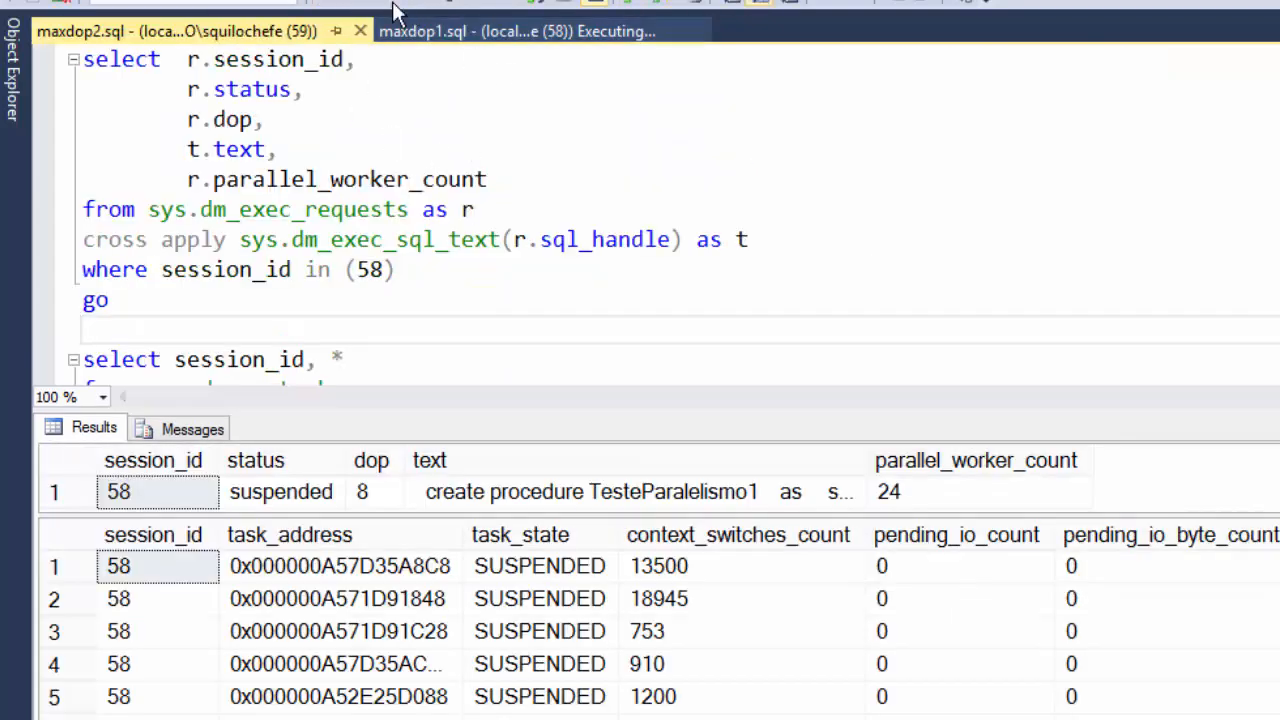
left_click(358, 3)
left_click(358, 3)
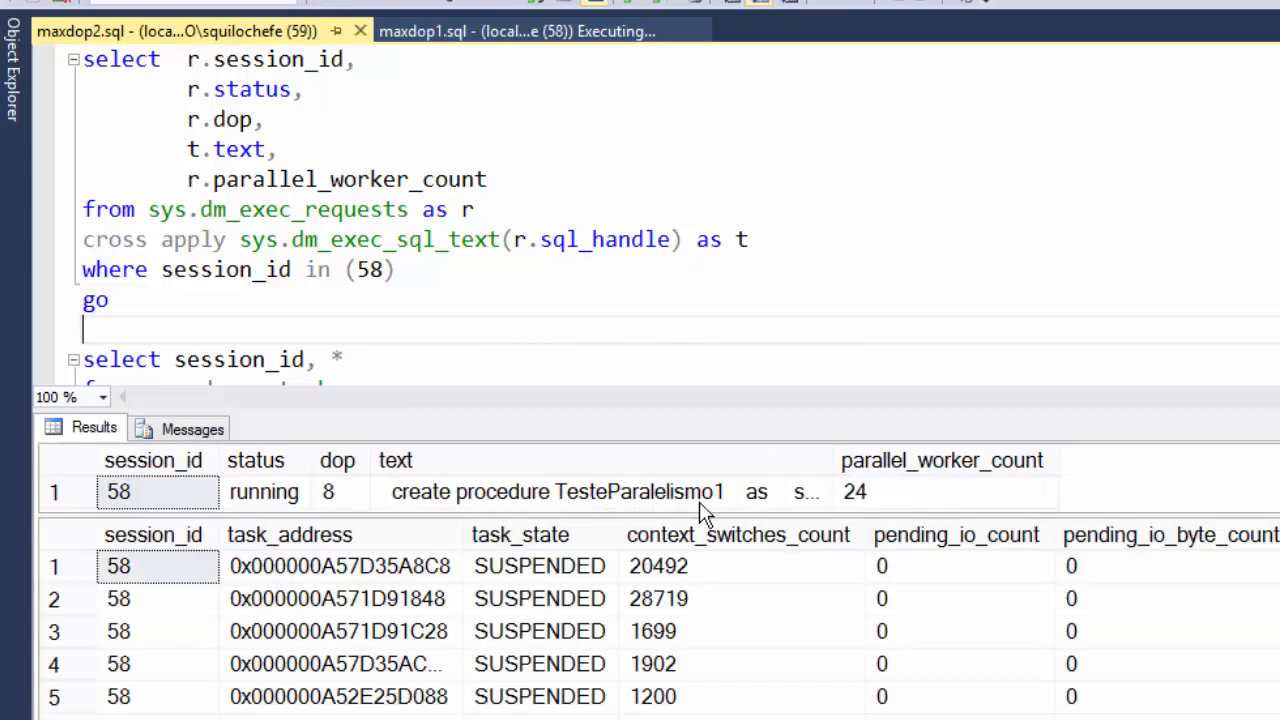
left_click(335, 492)
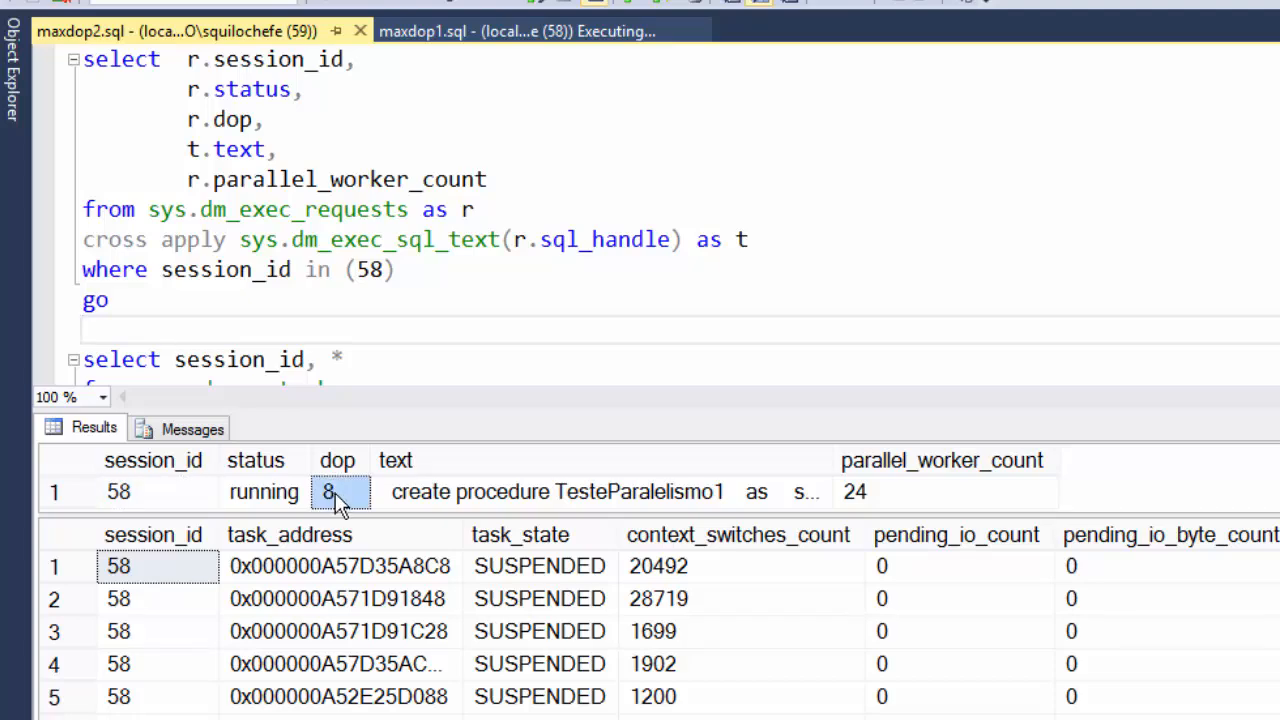
left_click(153, 525)
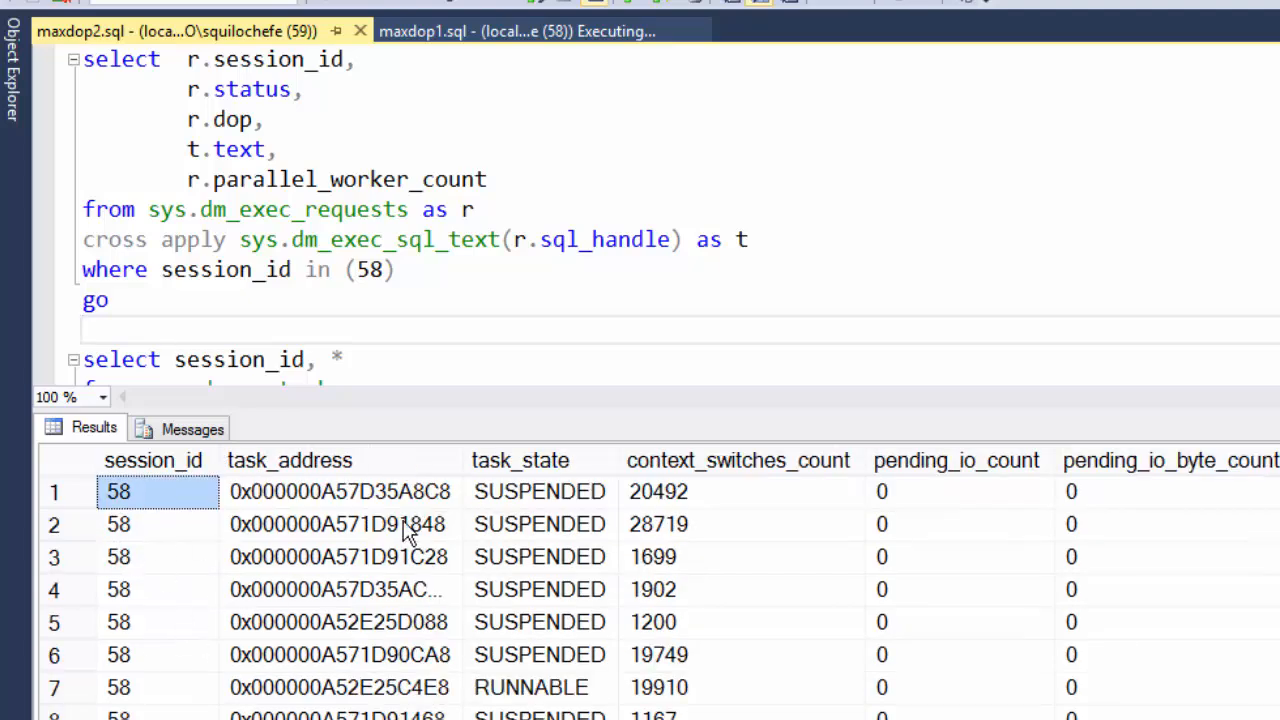
scroll(325, 495, "up", 1)
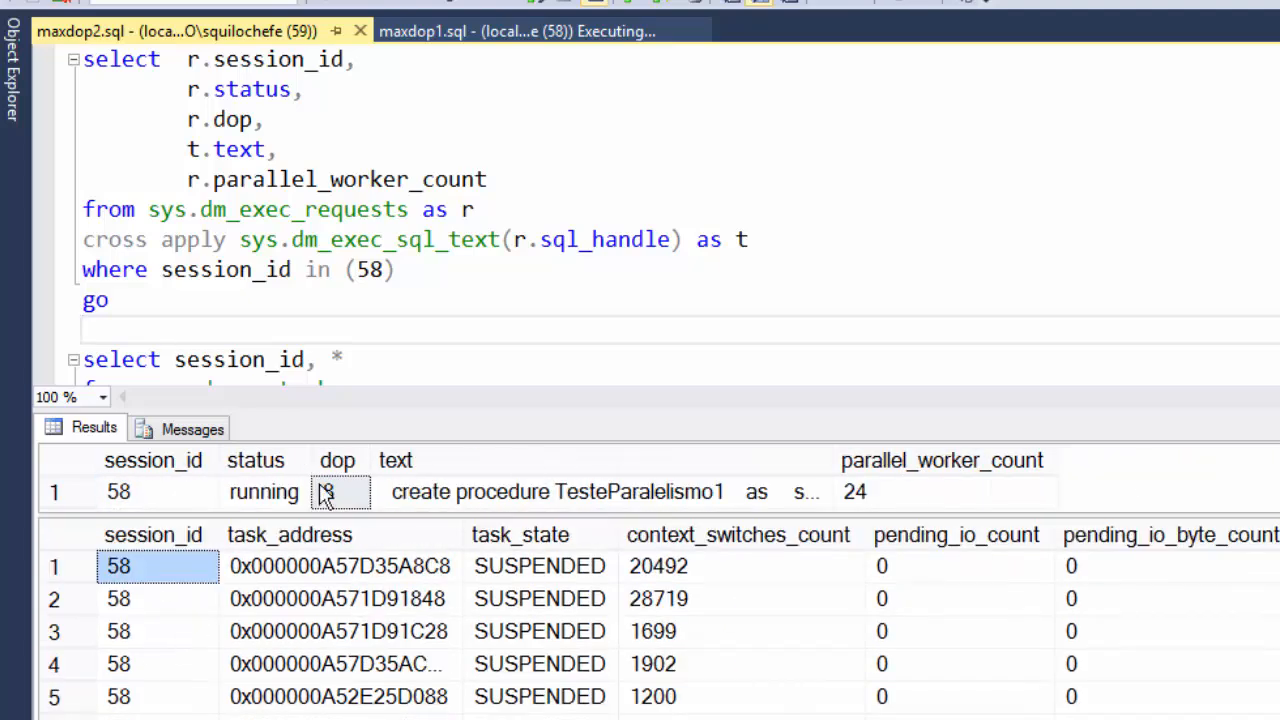
left_click(150, 494)
left_click(575, 277)
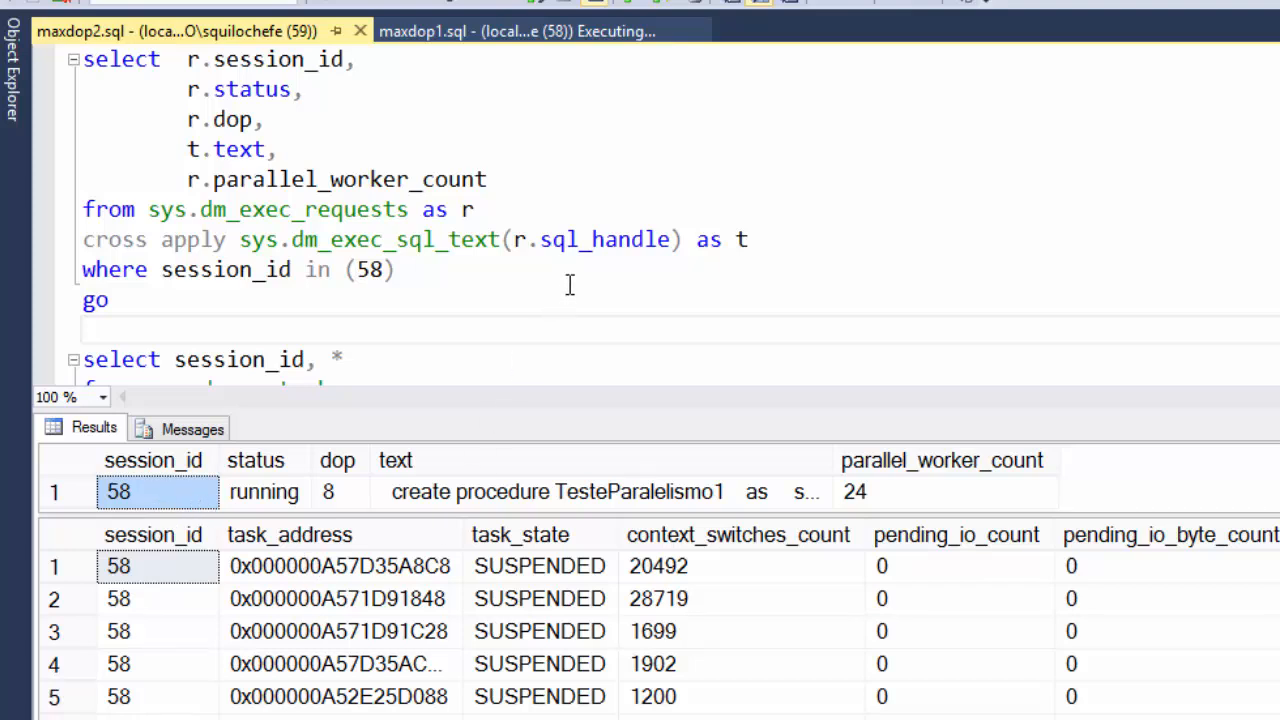
Rerun the monitoring queries while TesteParalelismo2 executes, and check the request's status and dop and the session's task entry.
key("F5")
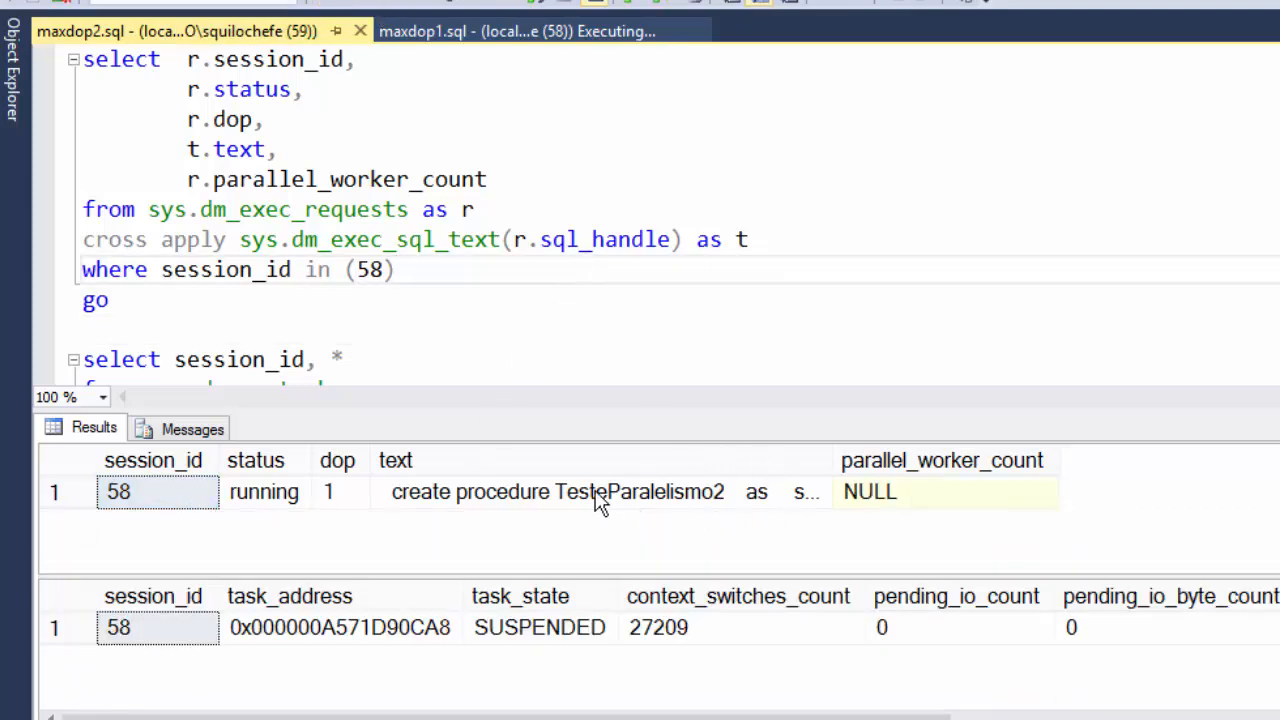
left_click(256, 490)
left_click(345, 500)
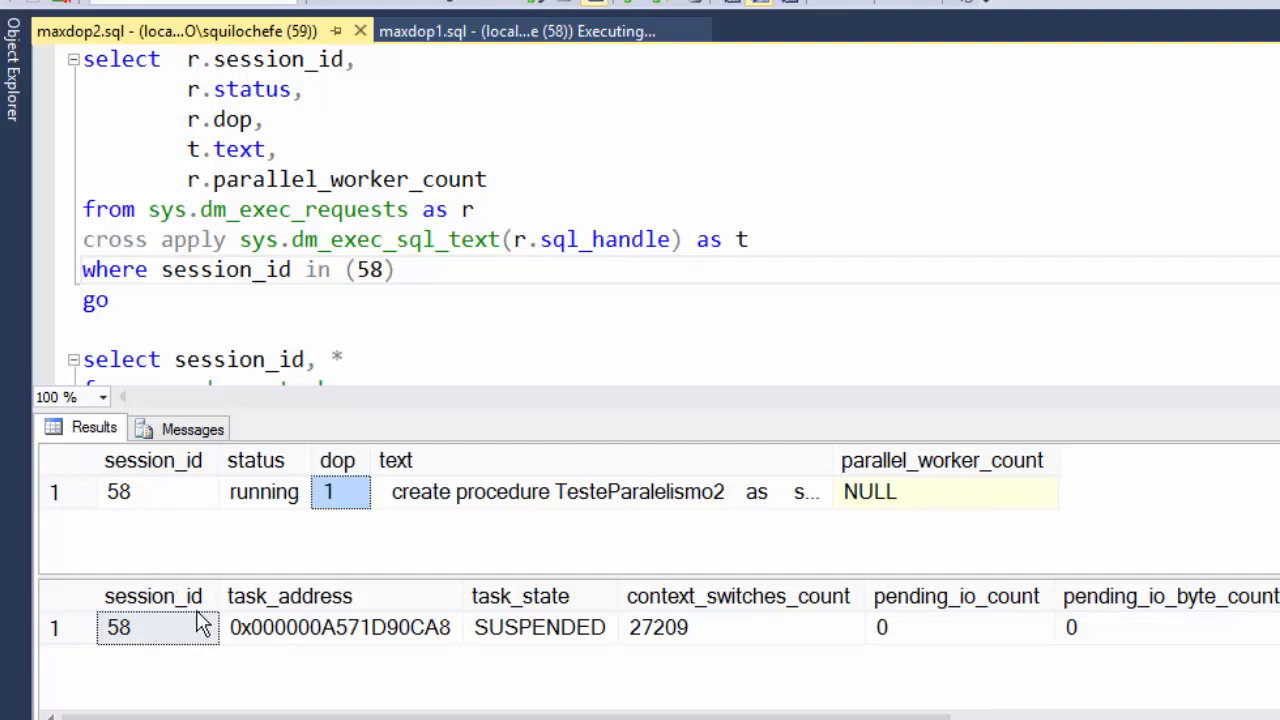
left_click(72, 630)
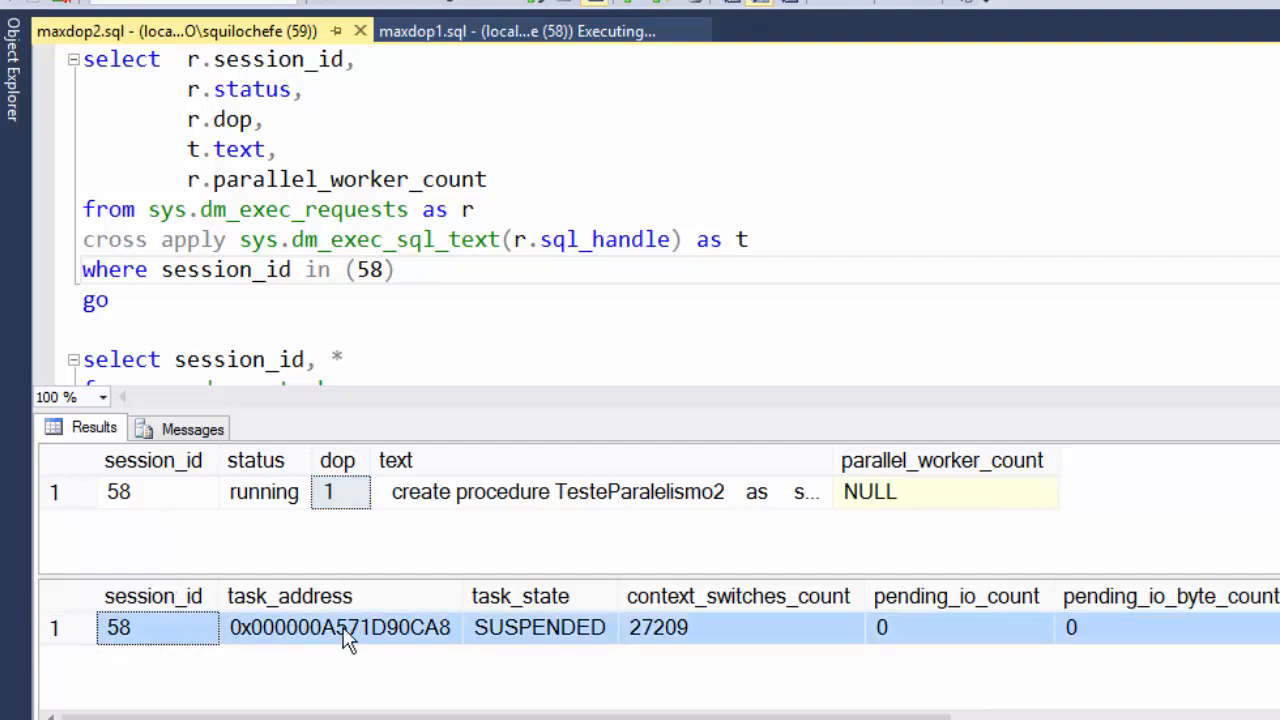
left_click(155, 492)
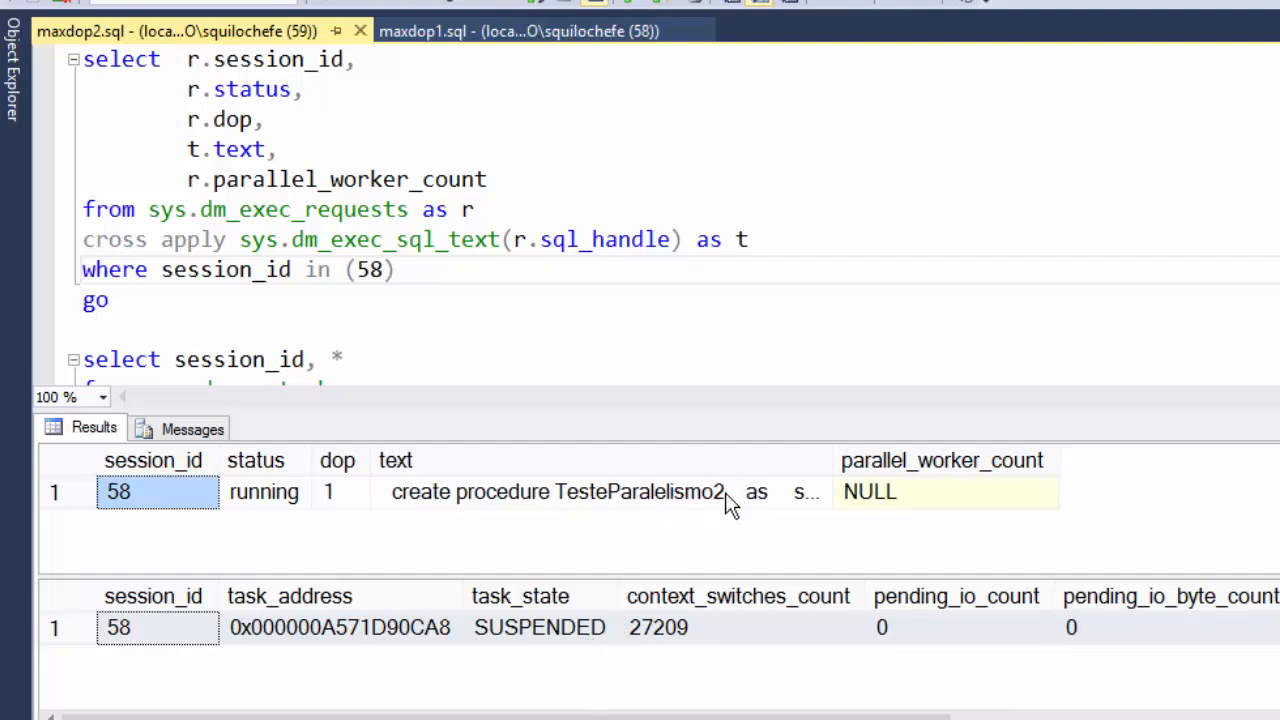
Return to maxdop1.sql and review the adventureworks2016_2 procedure call, the maxdop=1 database setting and the closing comments.
left_click(558, 32)
left_click(366, 182)
double_click(356, 186)
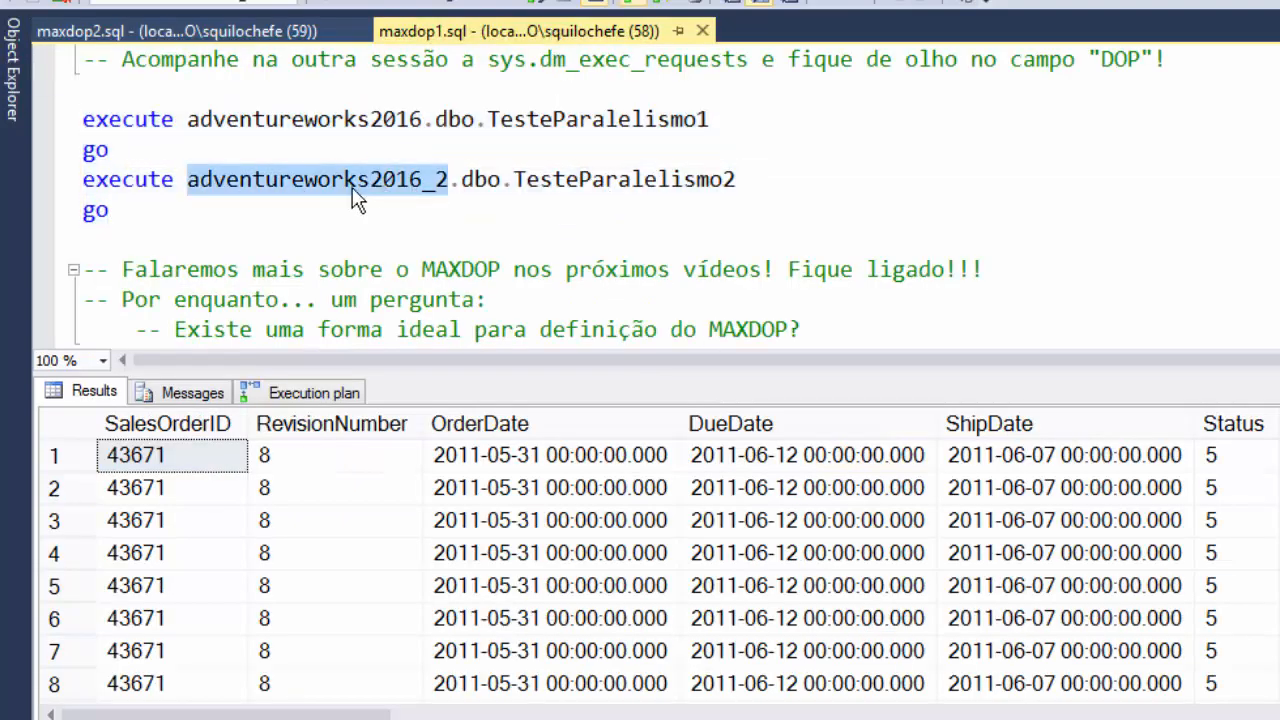
scroll(676, 240, "up", 1)
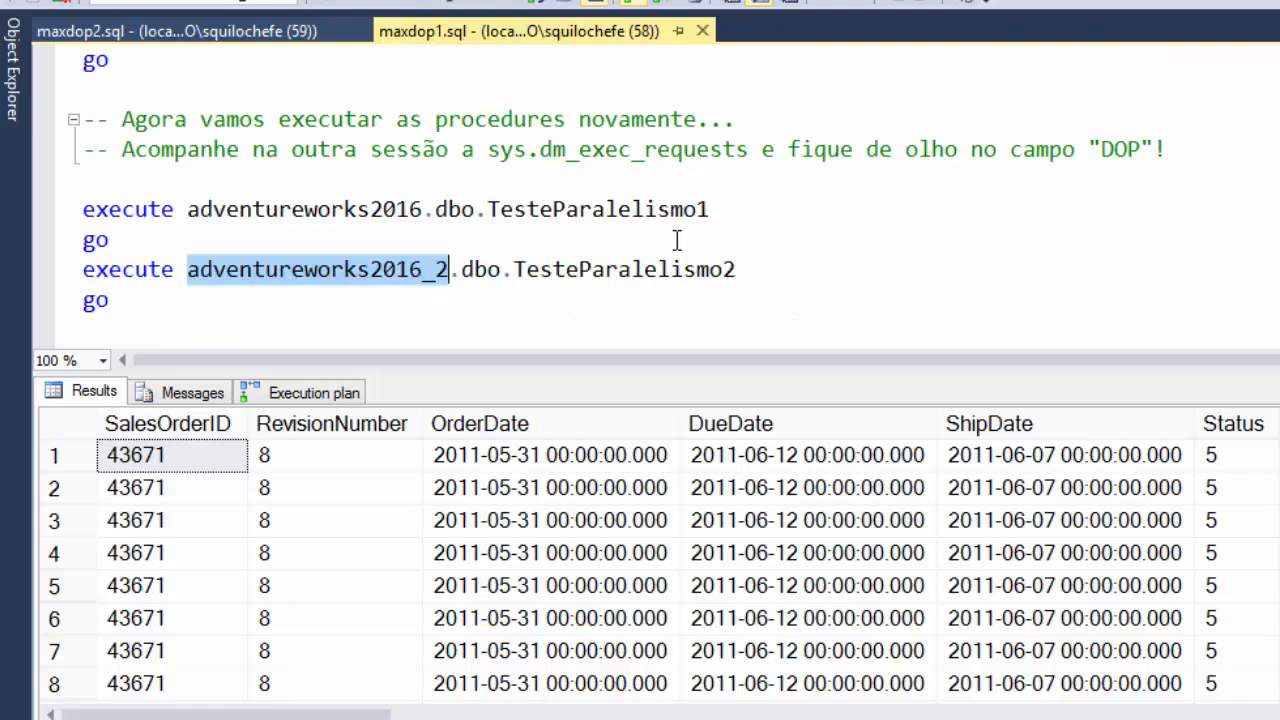
scroll(676, 240, "up", 1)
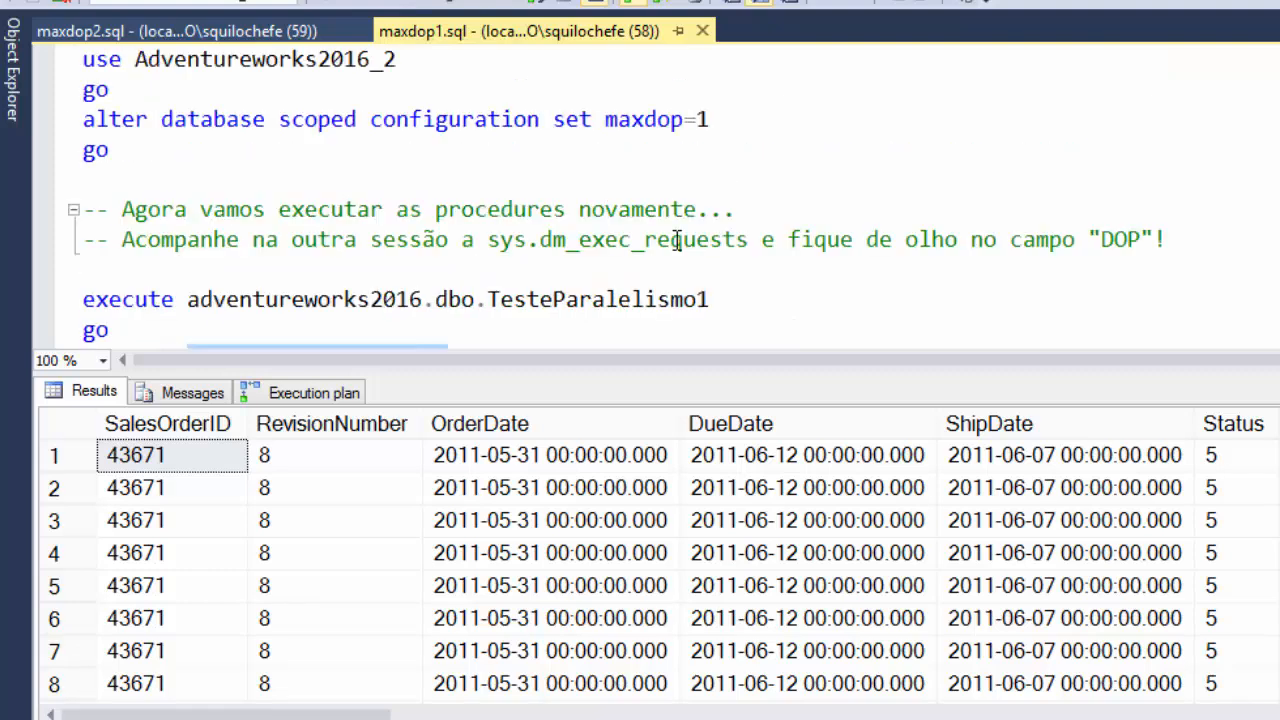
left_click_drag(722, 122, 604, 122)
left_click(722, 133)
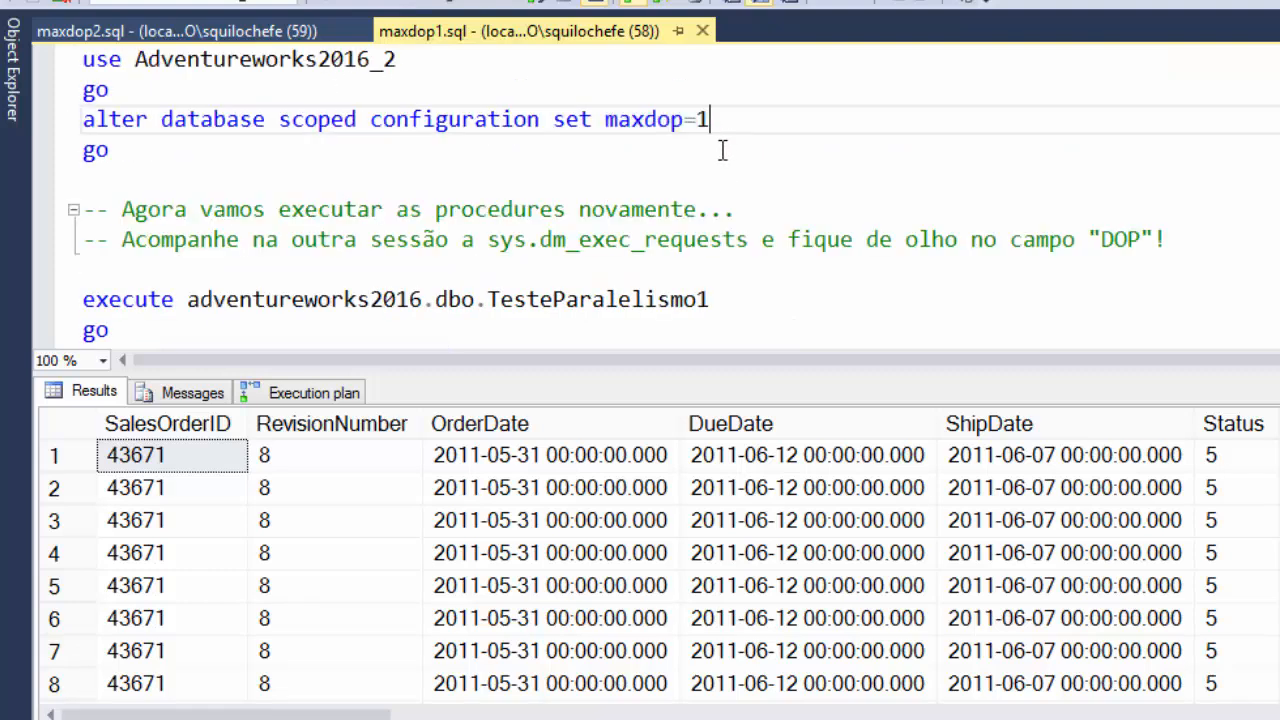
scroll(724, 150, "down", 2)
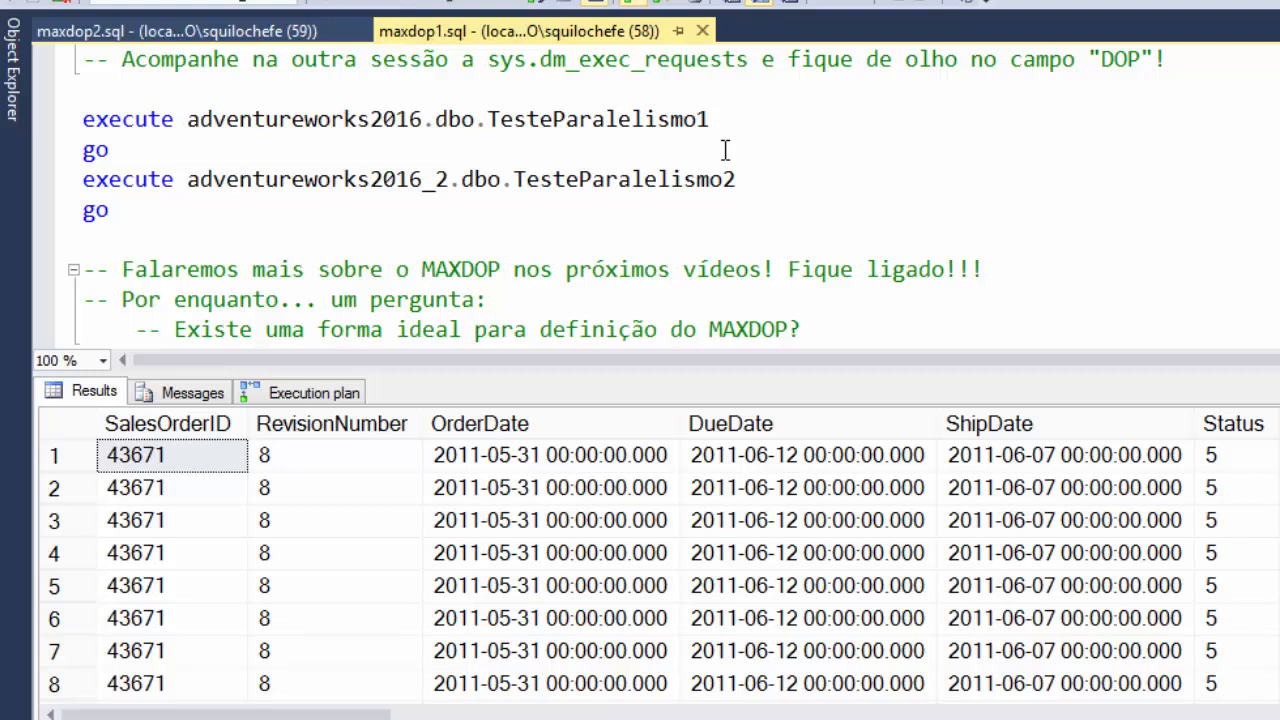
scroll(726, 150, "down", 1)
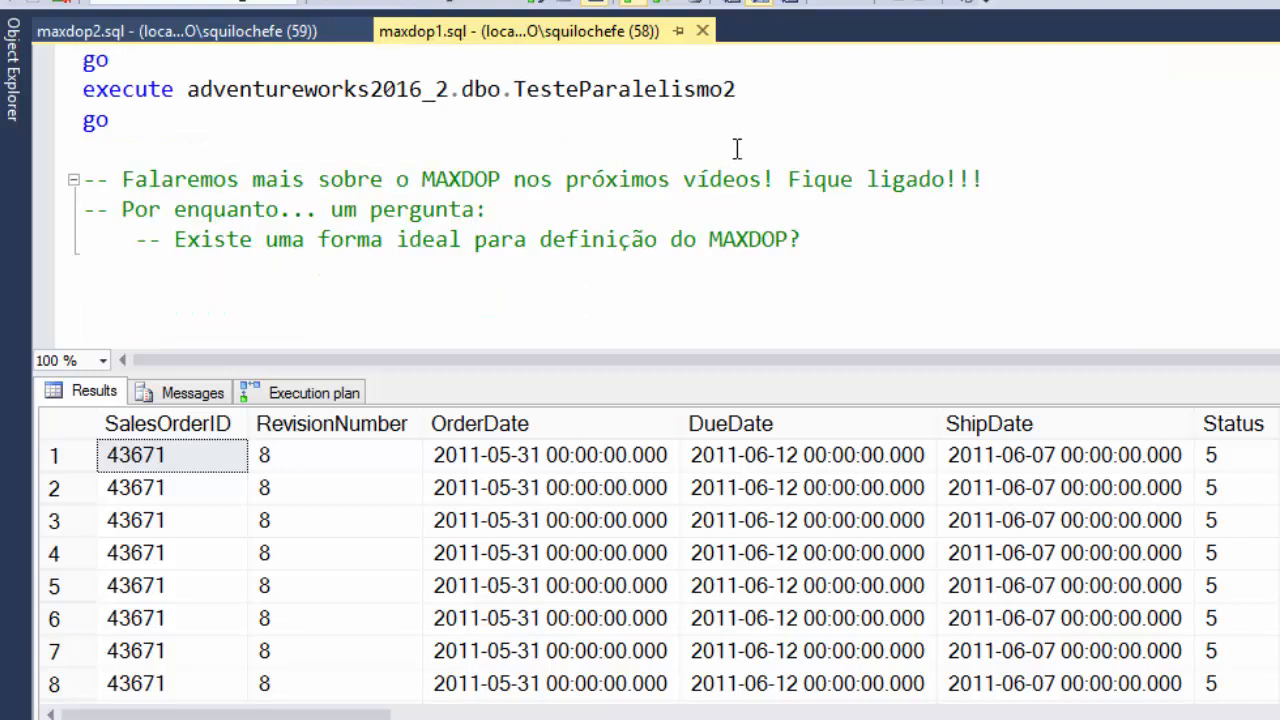